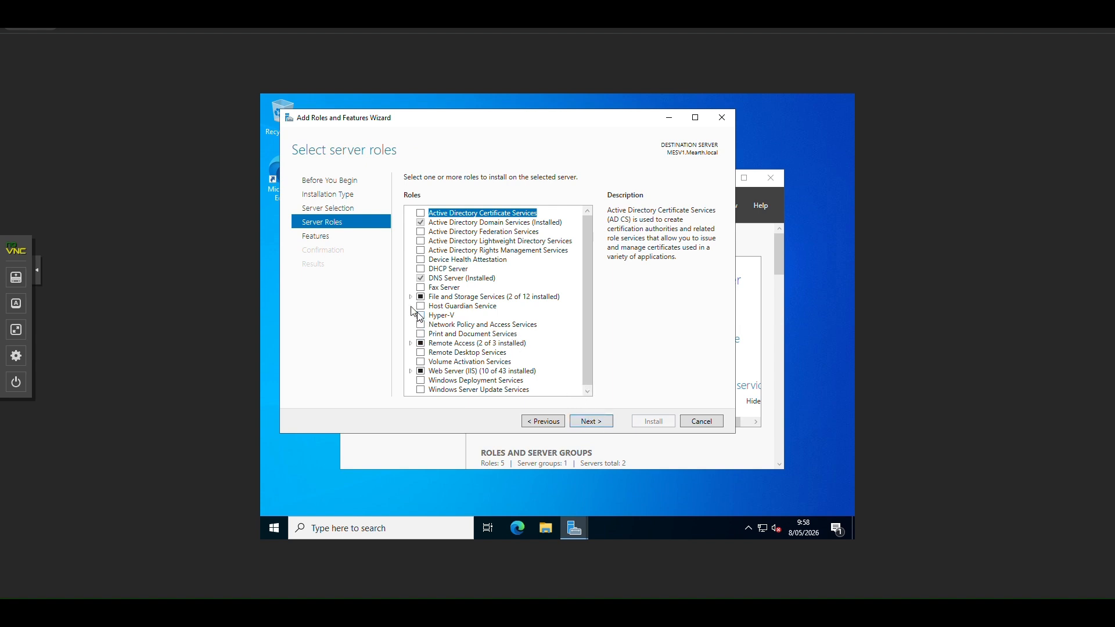
Step: Install the DHCP Server role with its management tools, without extra features, and close the wizard once installation finishes
click(421, 269)
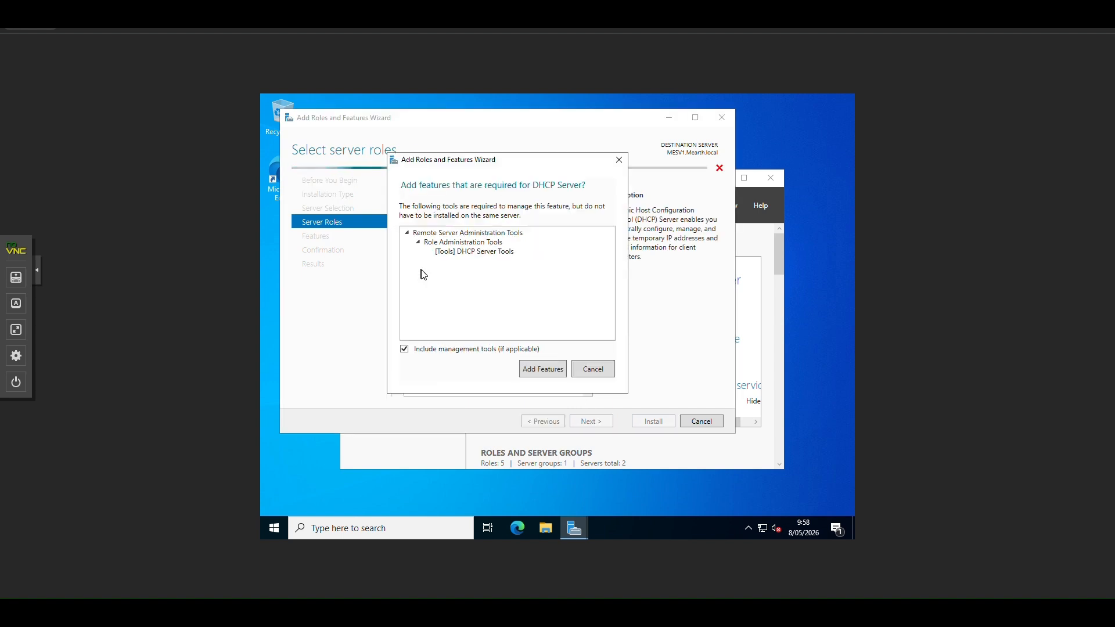
click(555, 373)
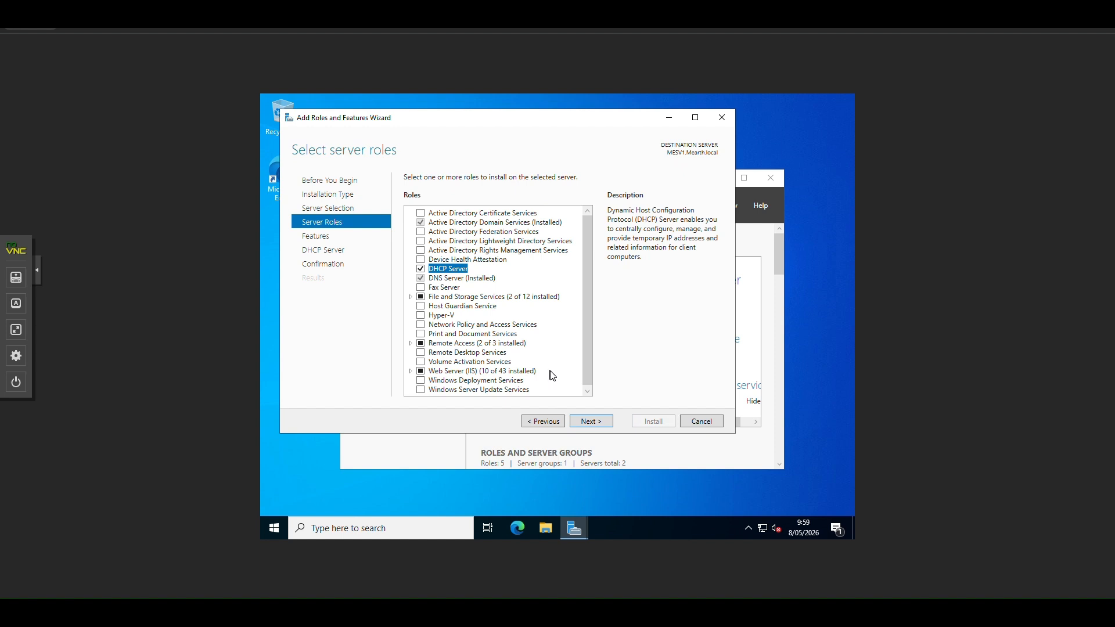
click(591, 422)
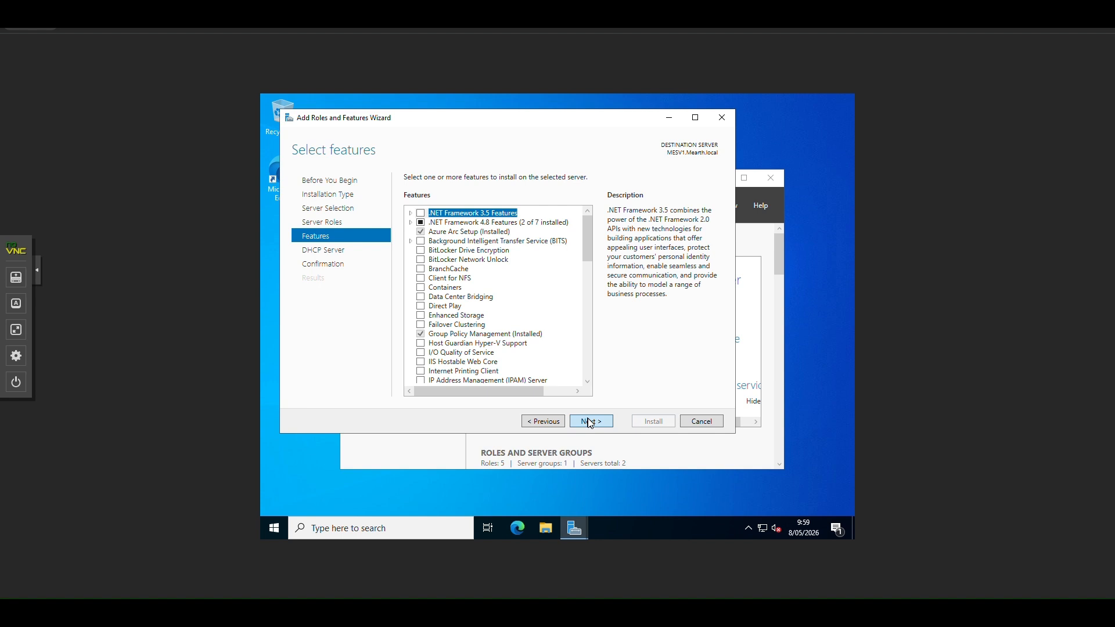
click(589, 422)
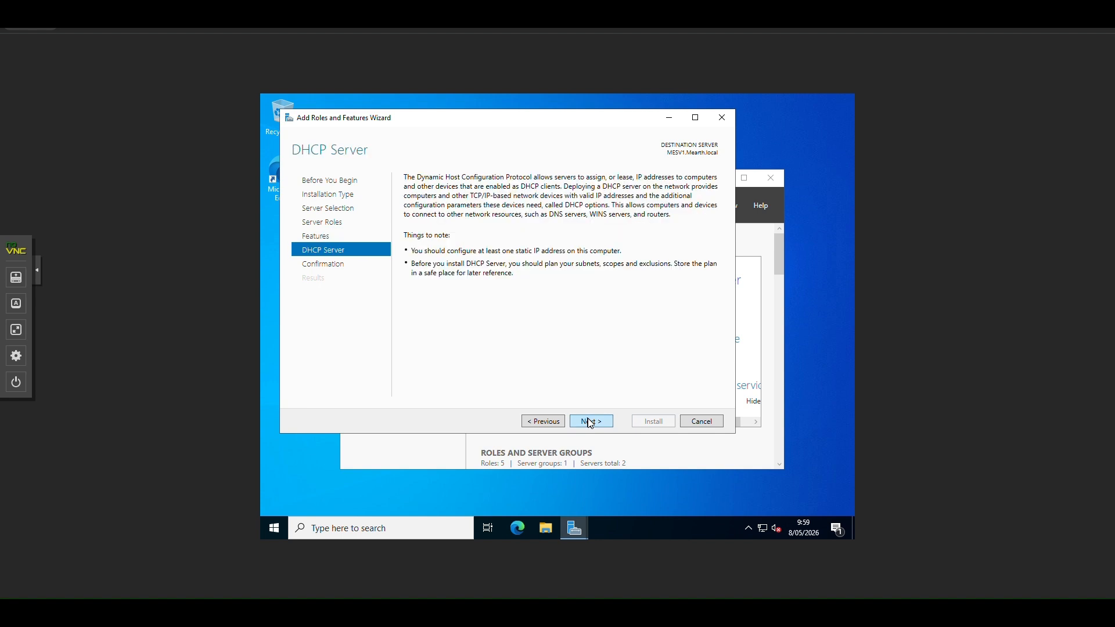
click(591, 422)
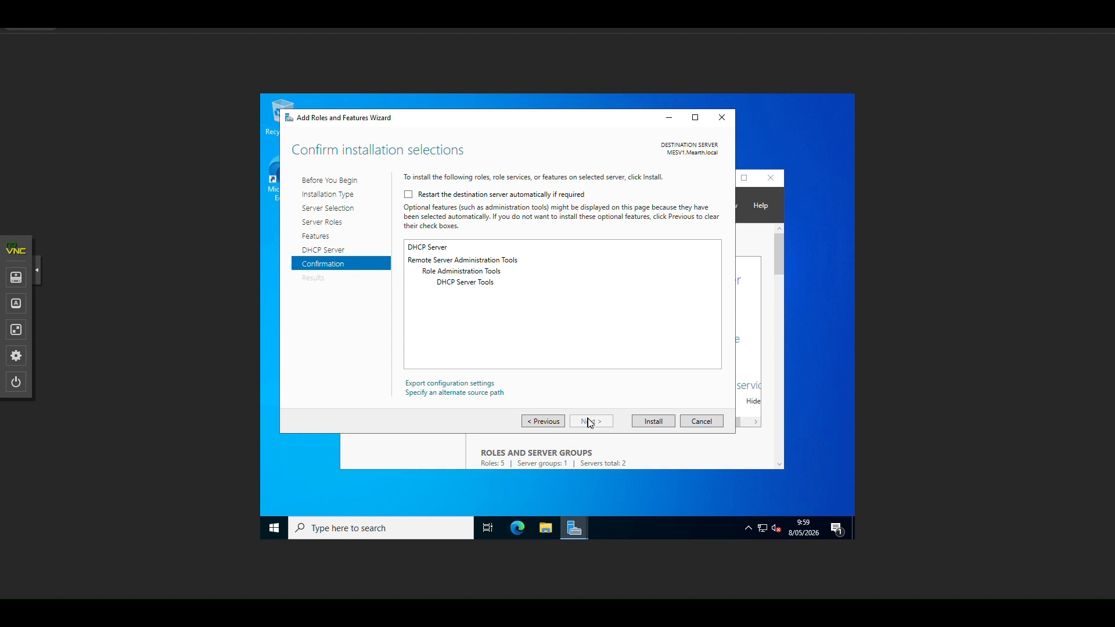
click(671, 422)
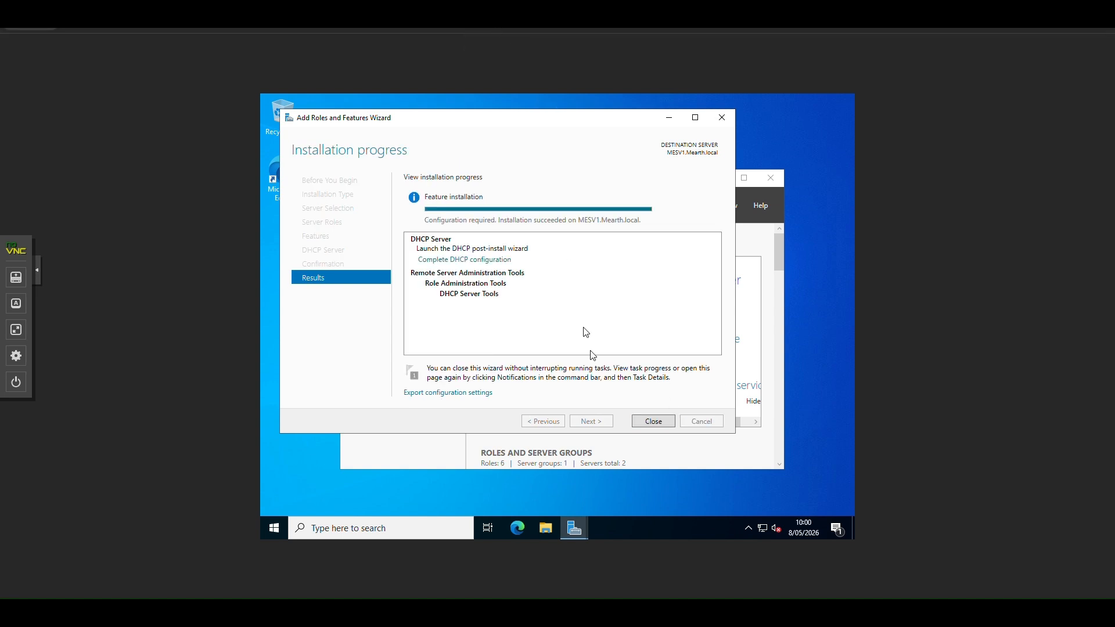
click(653, 422)
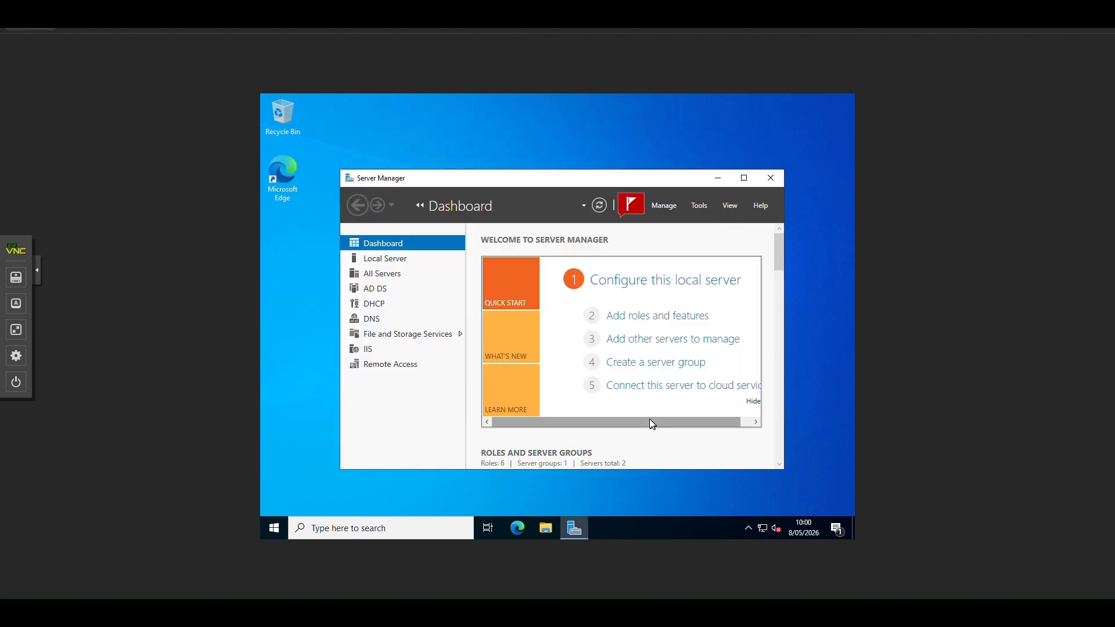
Step: Complete the DHCP post-install configuration, authorizing the server in AD DS with the preselected administrator credentials
click(699, 206)
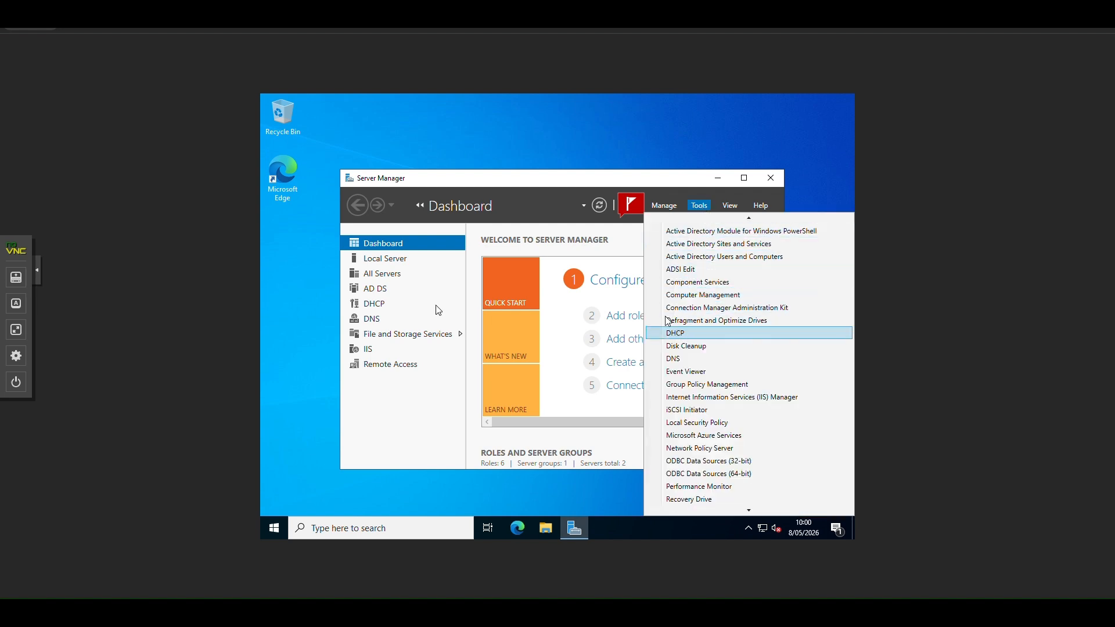
click(279, 329)
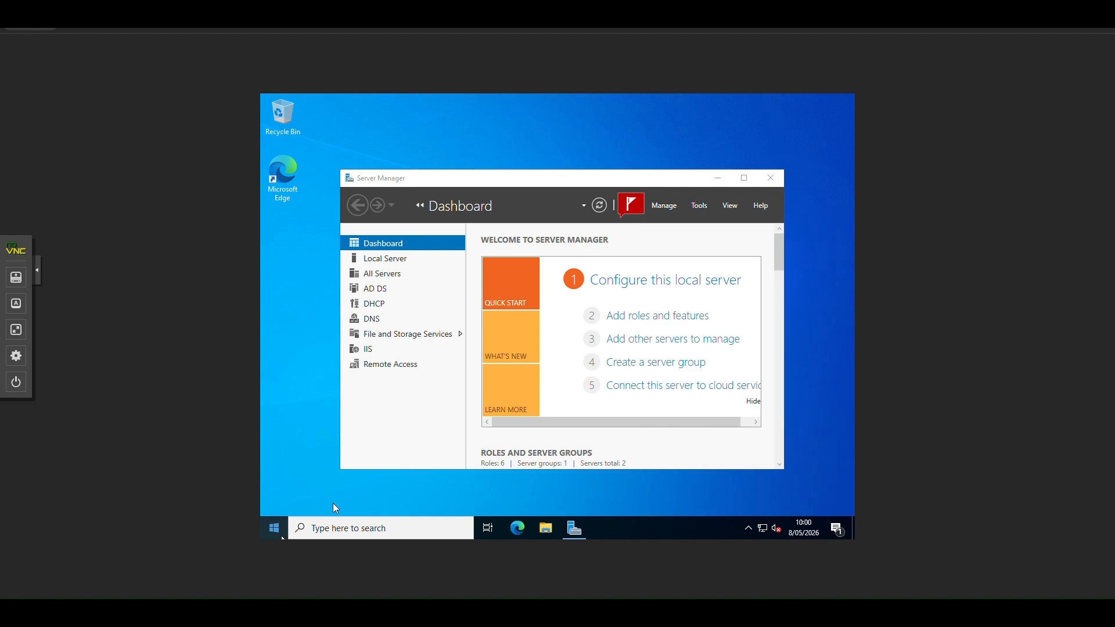
click(637, 207)
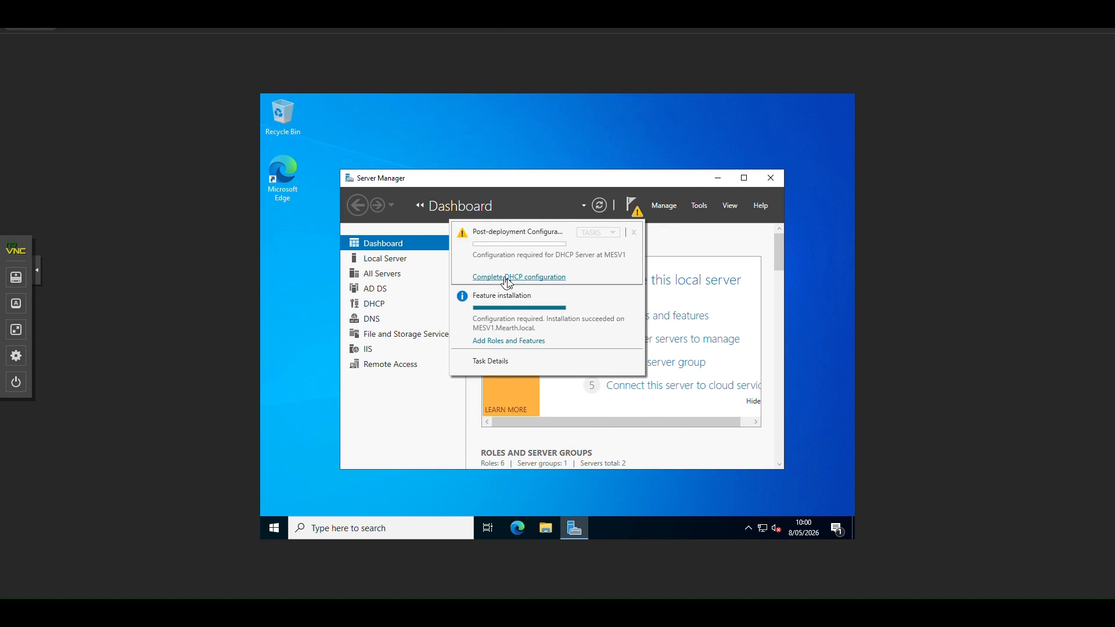
click(628, 207)
click(630, 208)
click(529, 278)
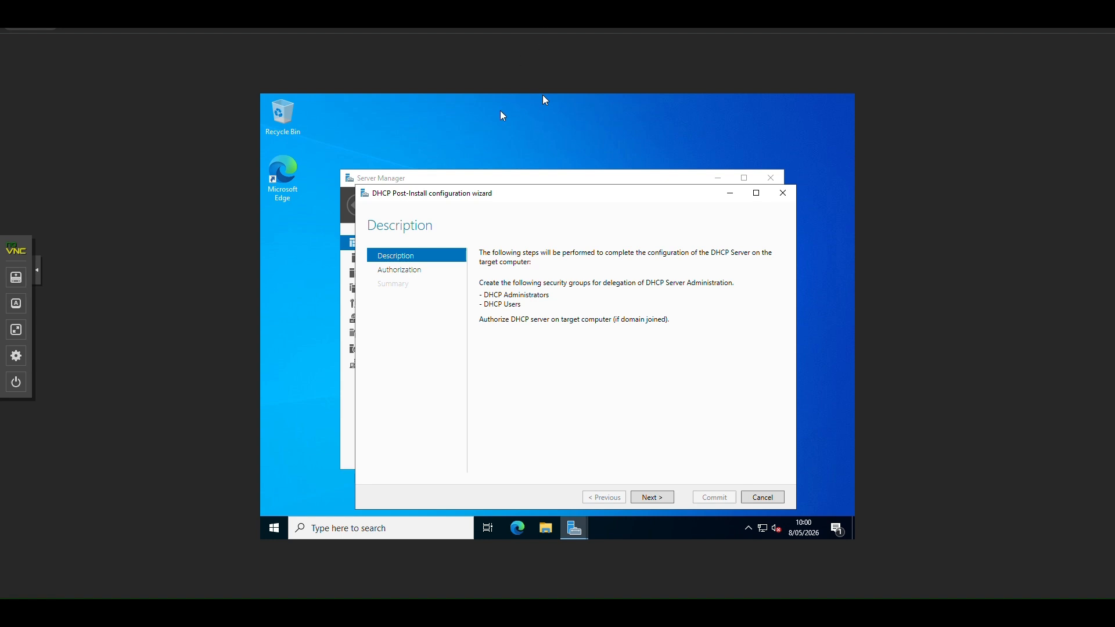
click(647, 495)
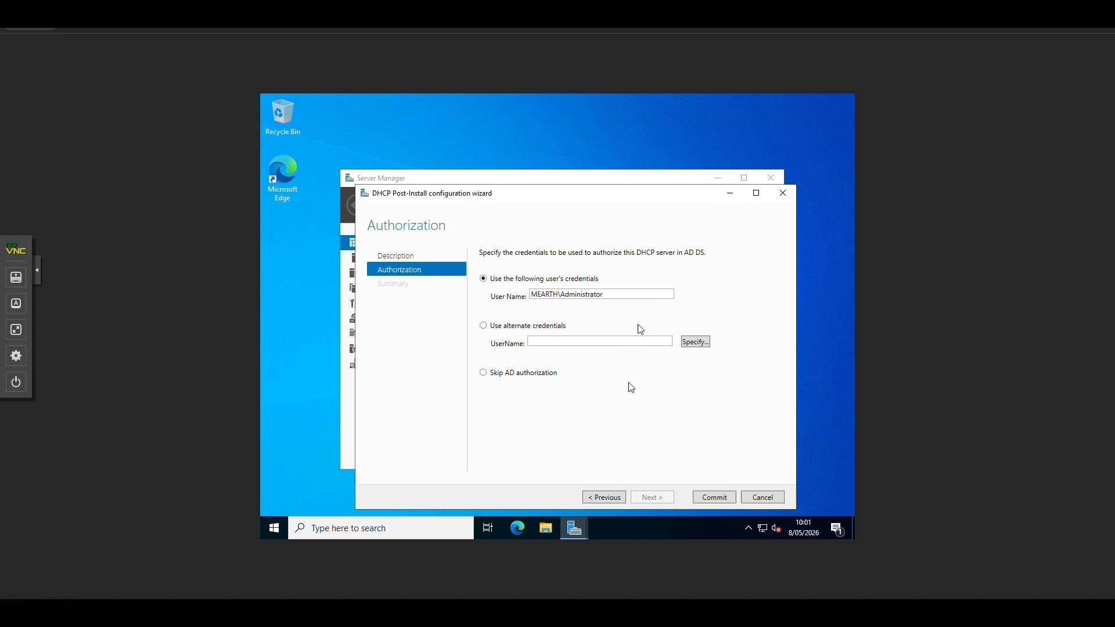
click(716, 501)
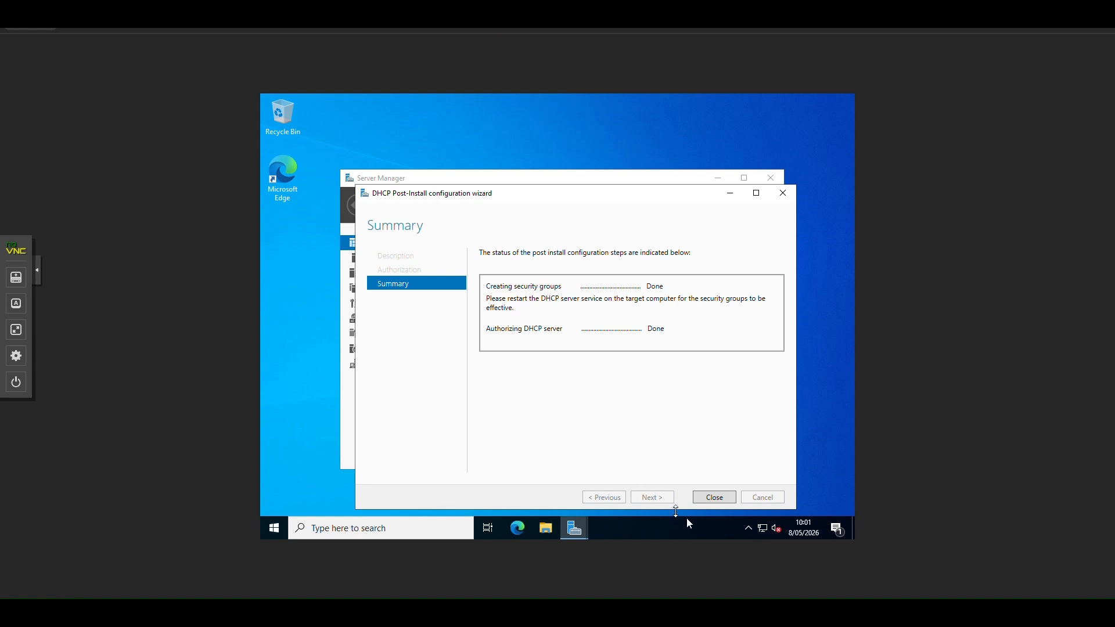
click(711, 501)
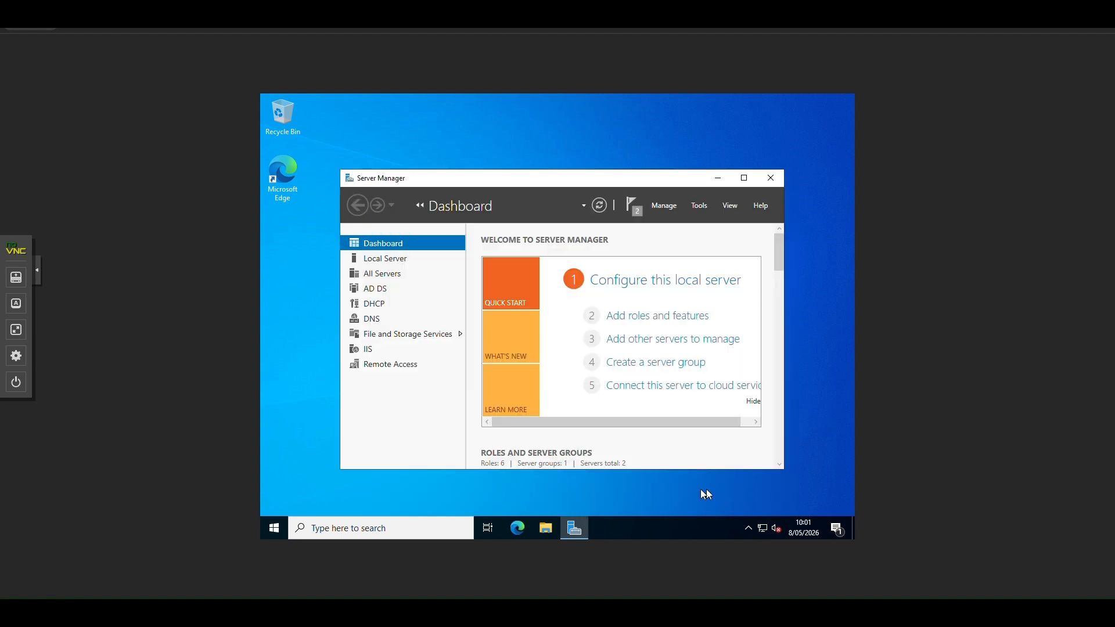
Step: Dismiss the Post-deployment Configuration and Feature installation notifications in Server Manager
click(633, 207)
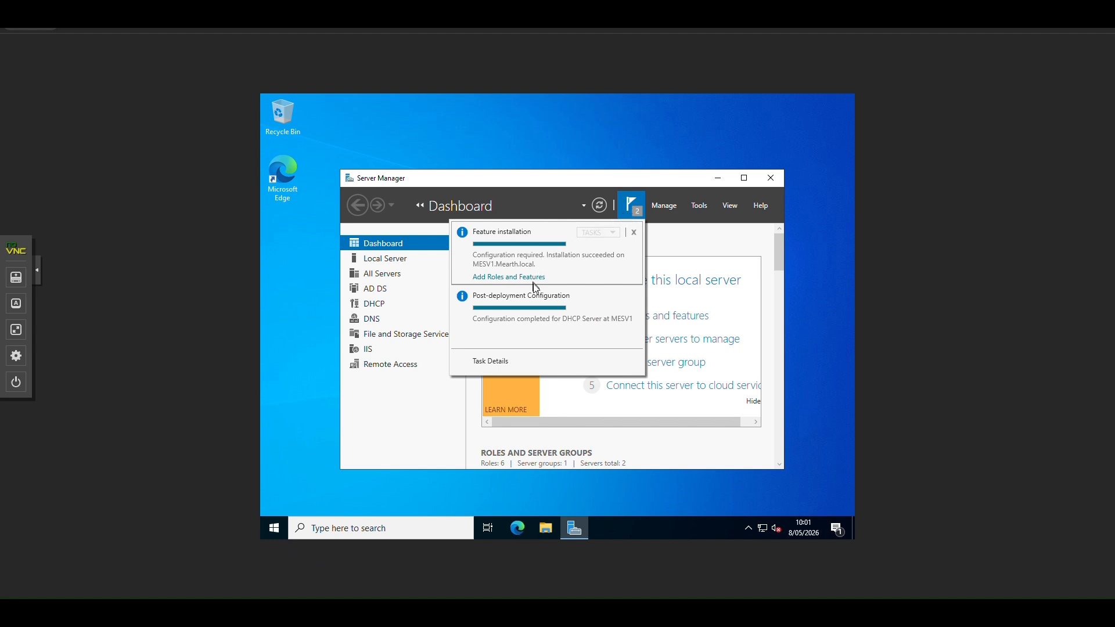
click(634, 296)
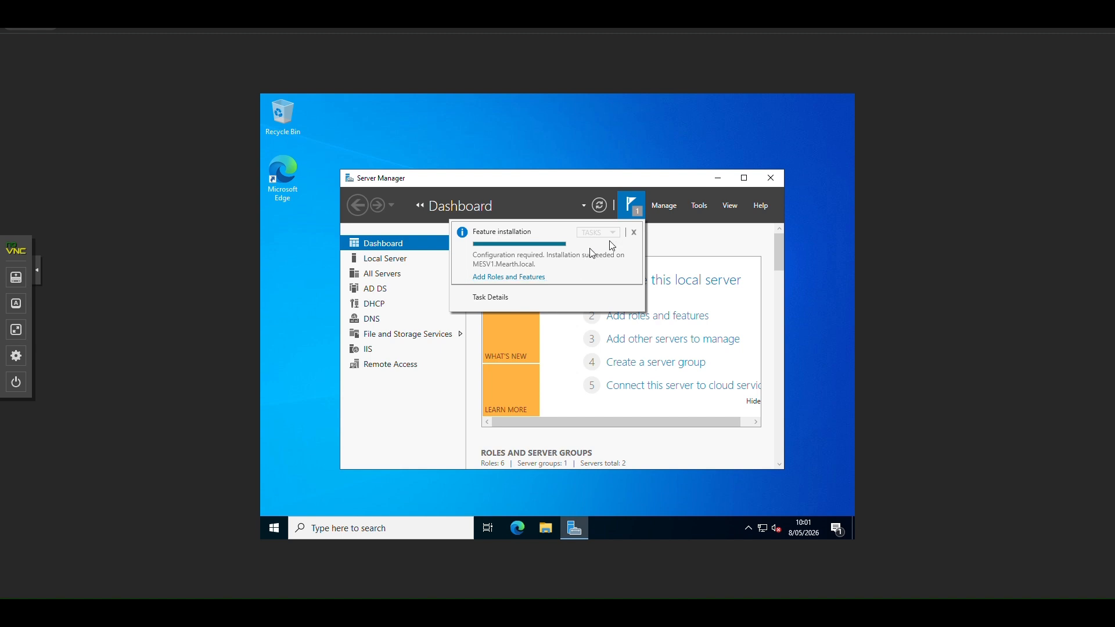
click(633, 232)
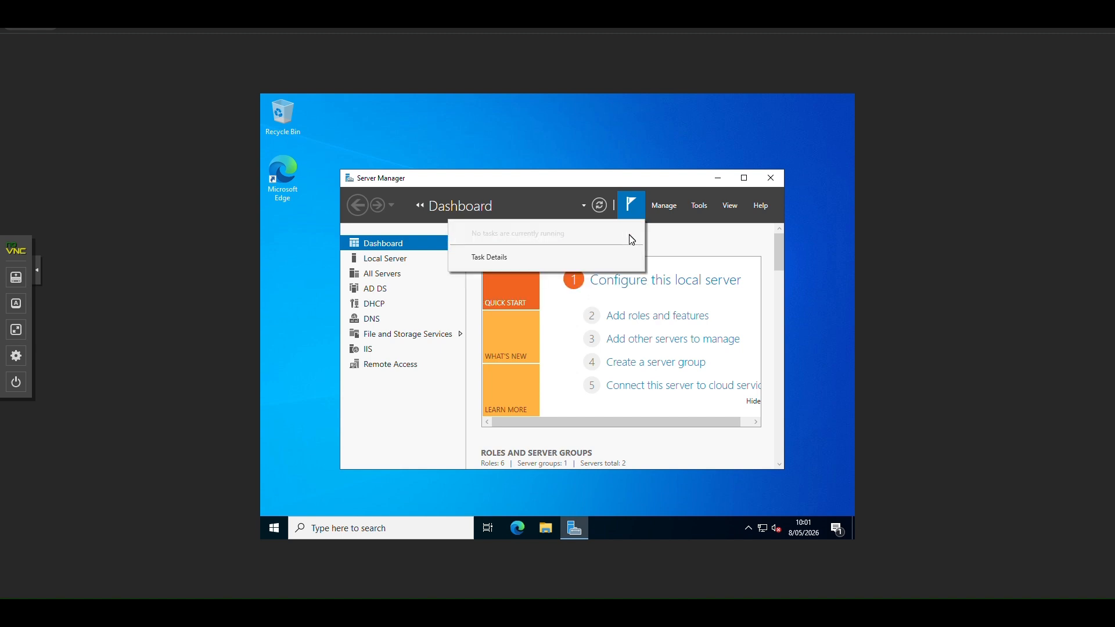
Step: Restart the server, giving Hardware: Maintenance (Planned) as the reason
click(274, 528)
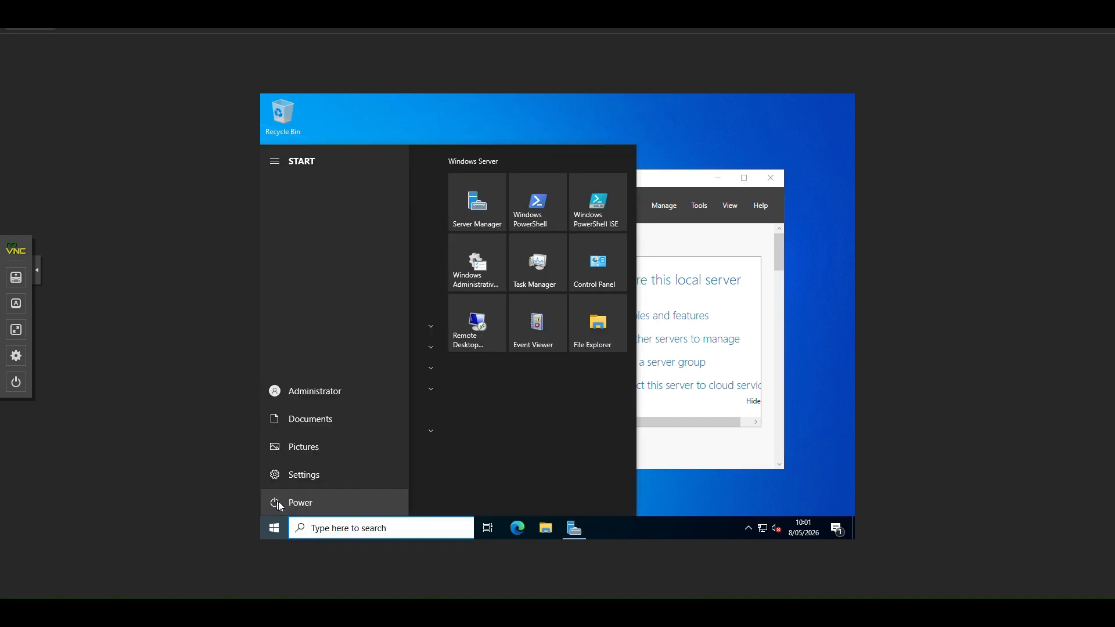
click(293, 502)
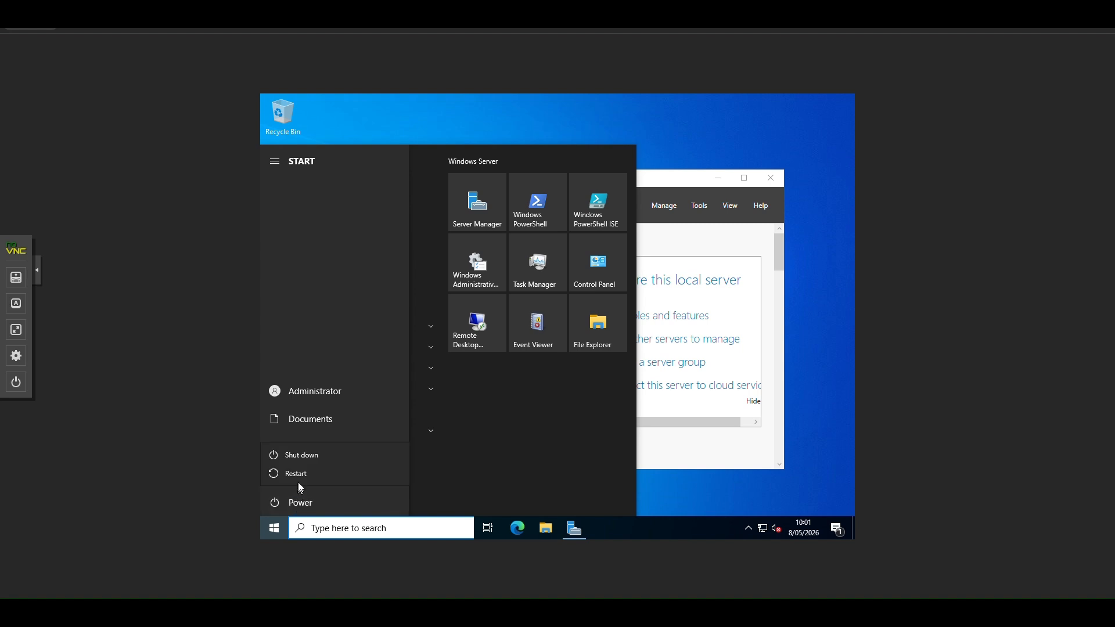
click(298, 477)
click(333, 445)
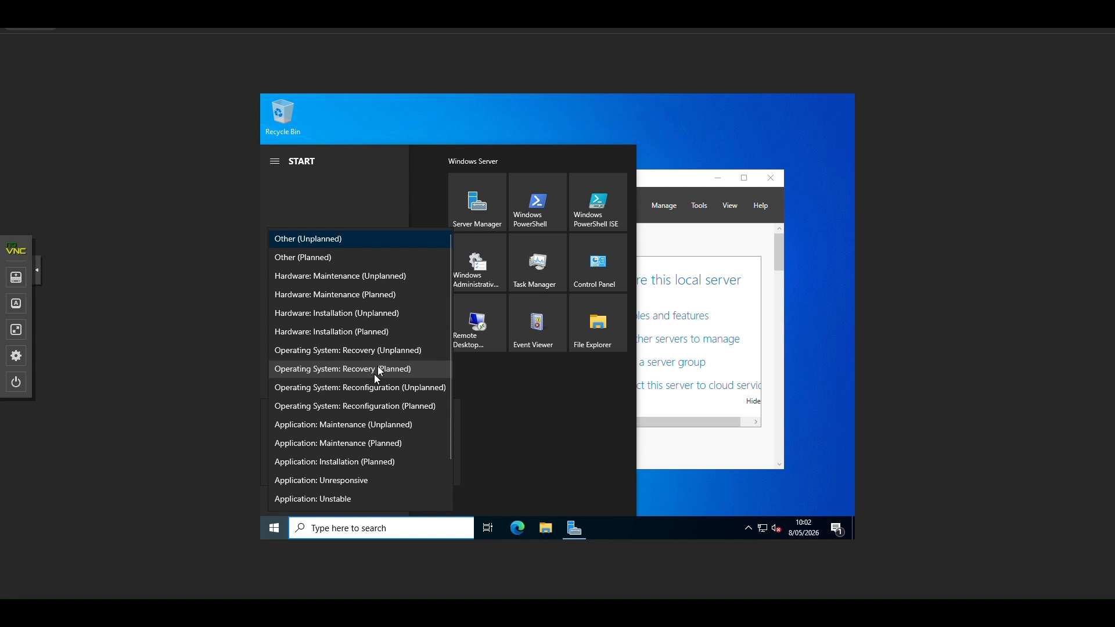
scroll(394, 360, down, 1)
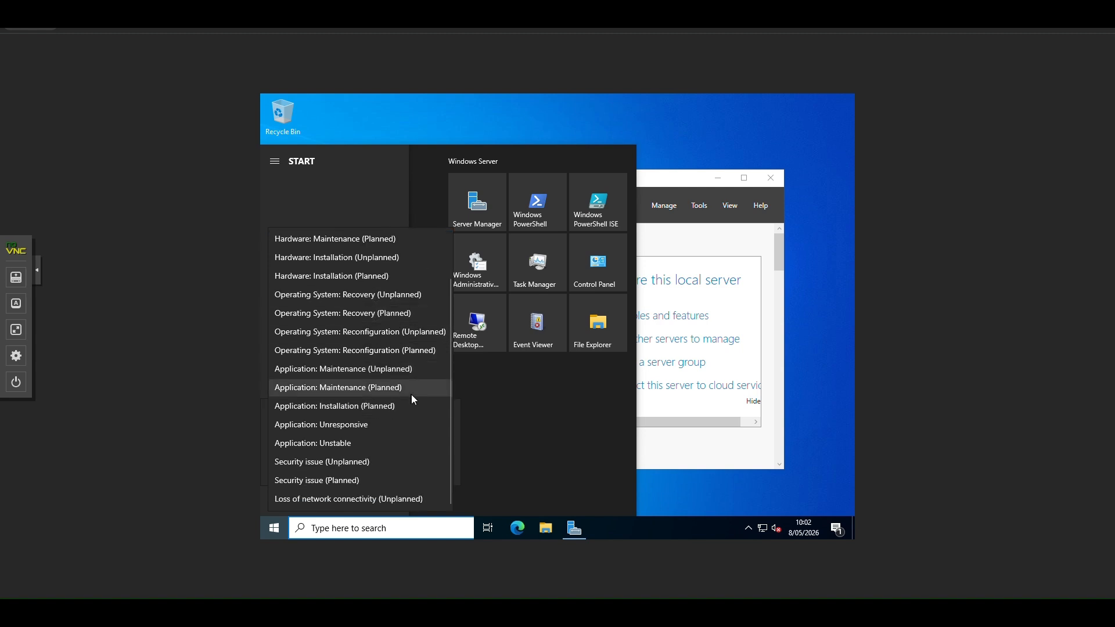
scroll(374, 480, up, 1)
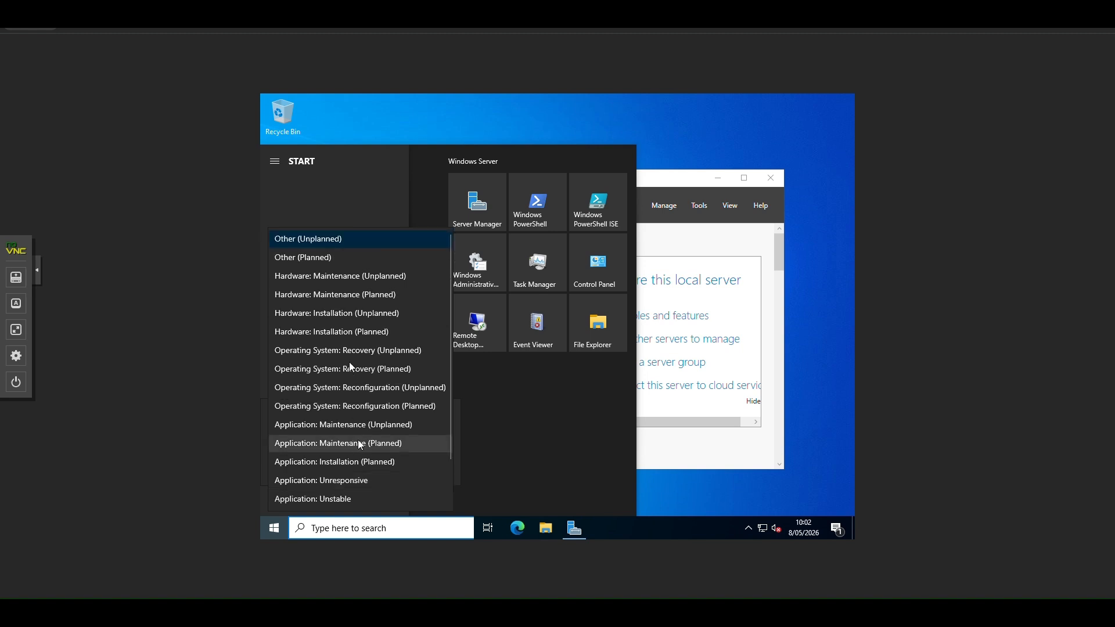
click(384, 298)
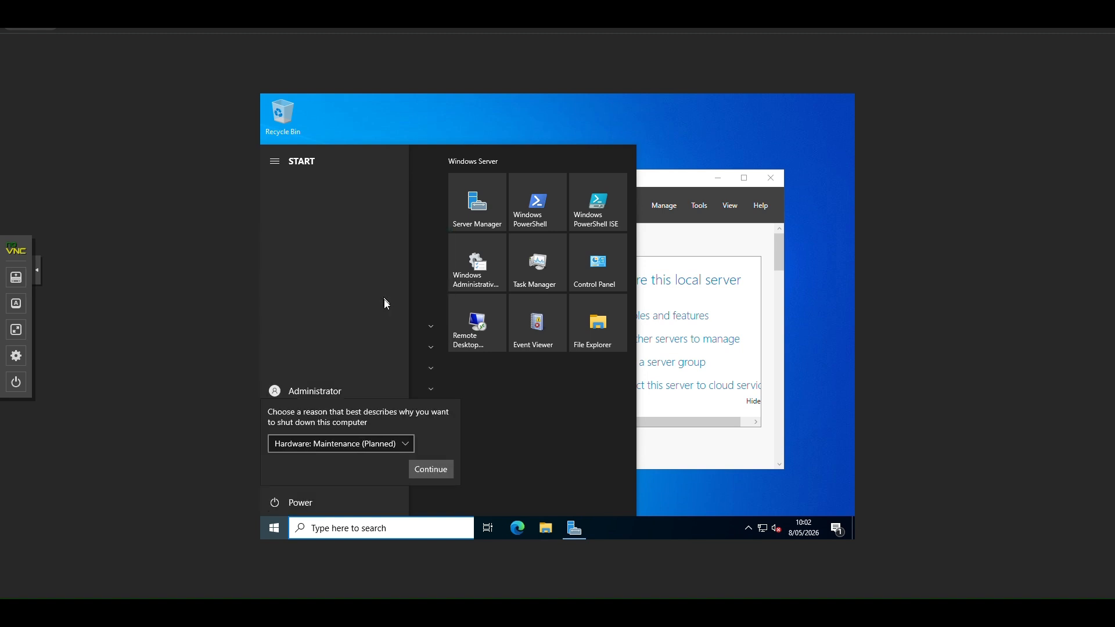
click(431, 475)
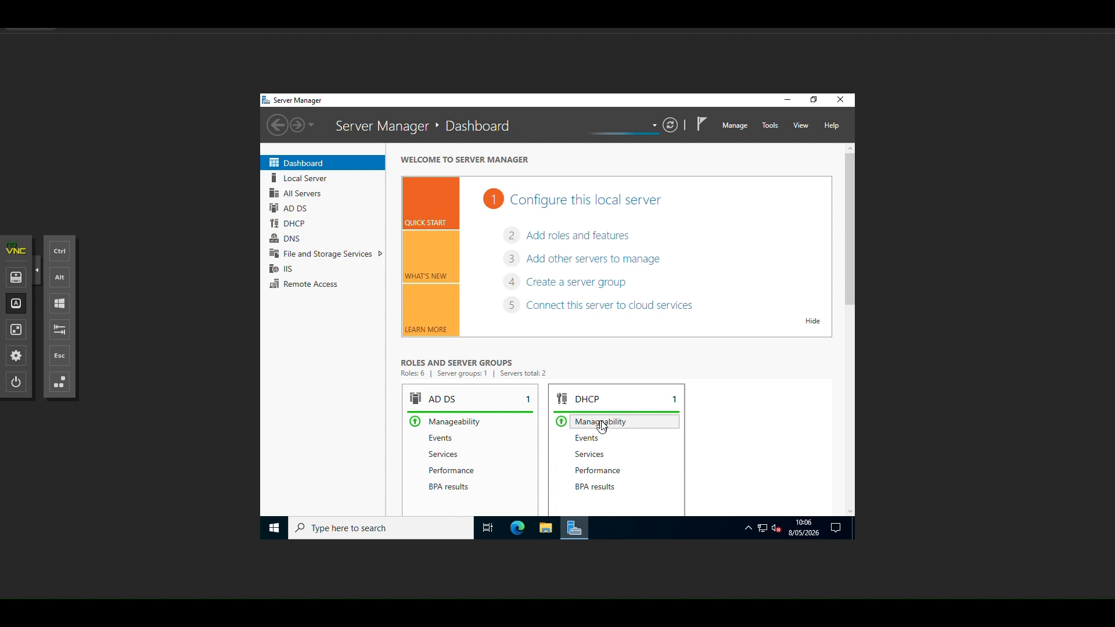
Step: Check the DHCP role's server page, performance alerts and BPA results from the dashboard
click(596, 401)
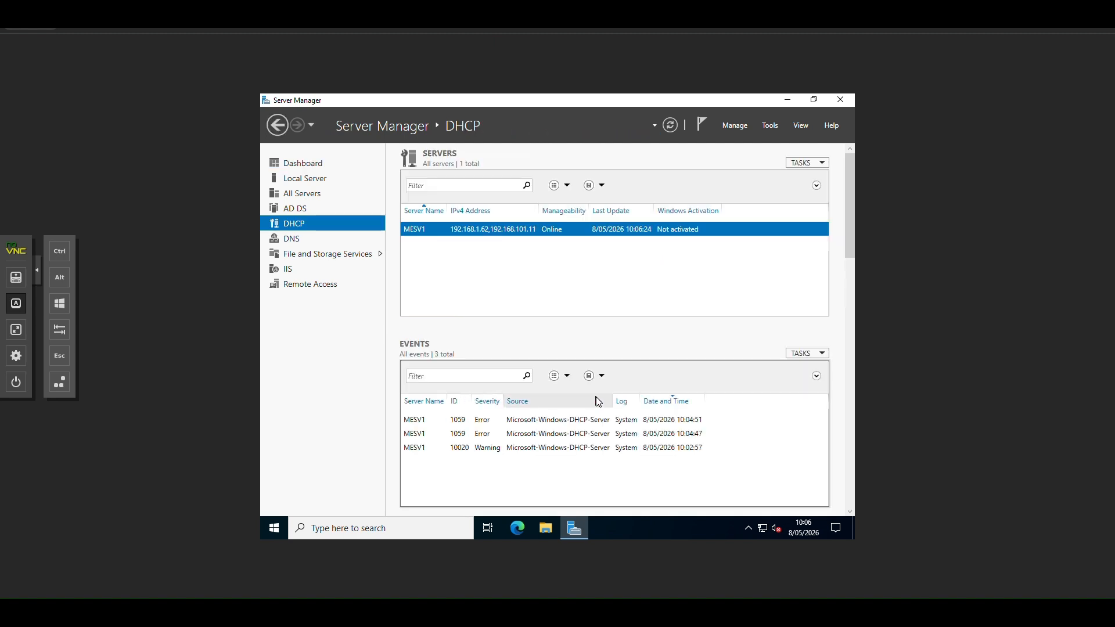
click(279, 125)
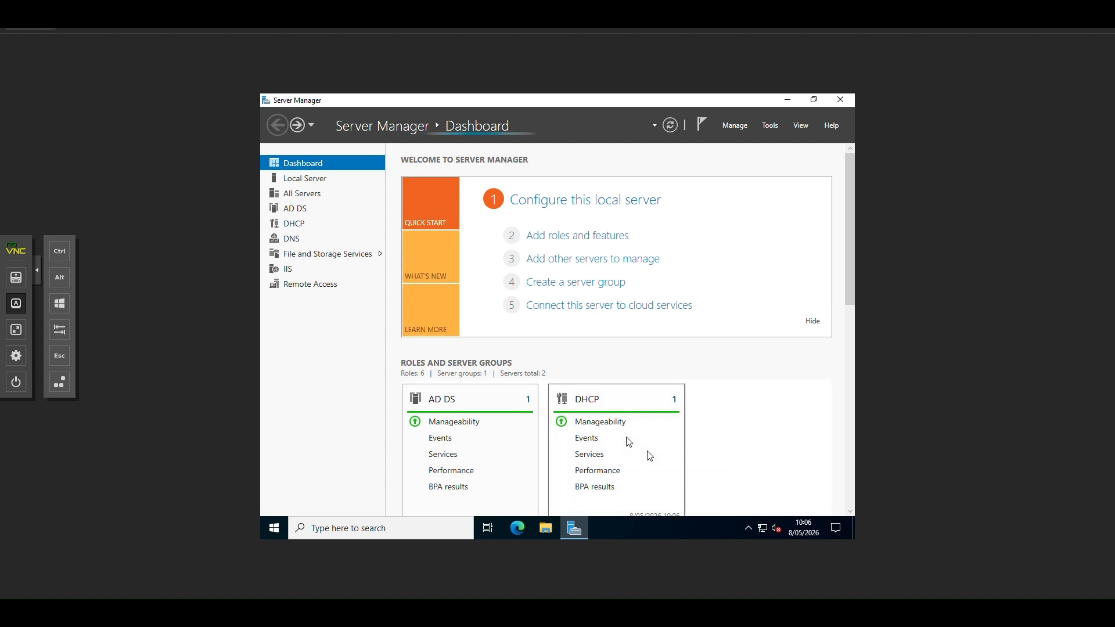
click(601, 473)
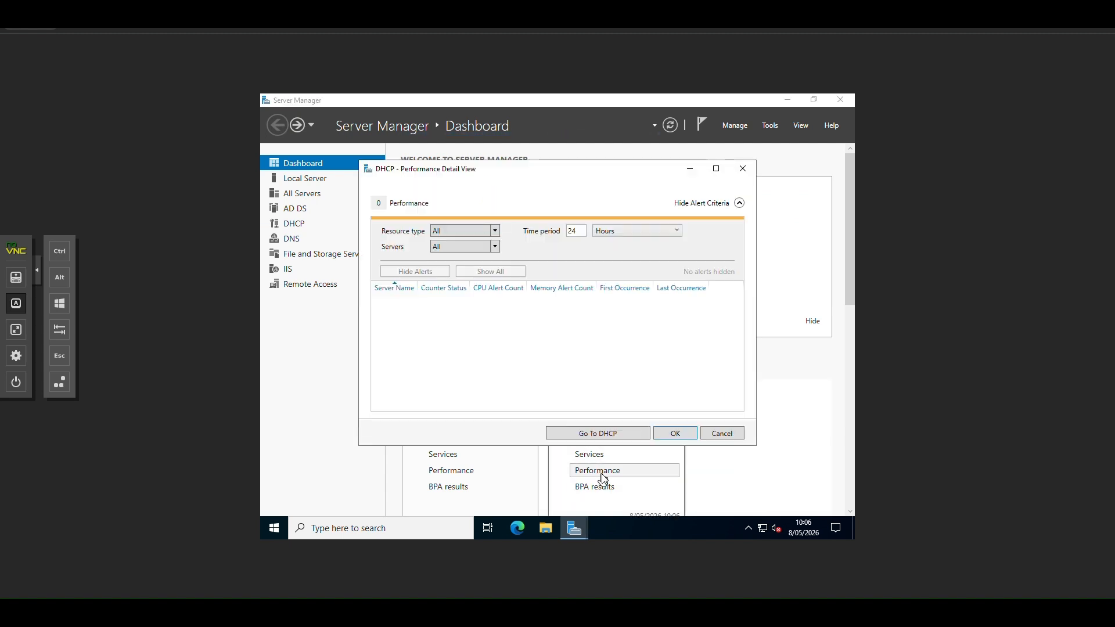
click(743, 169)
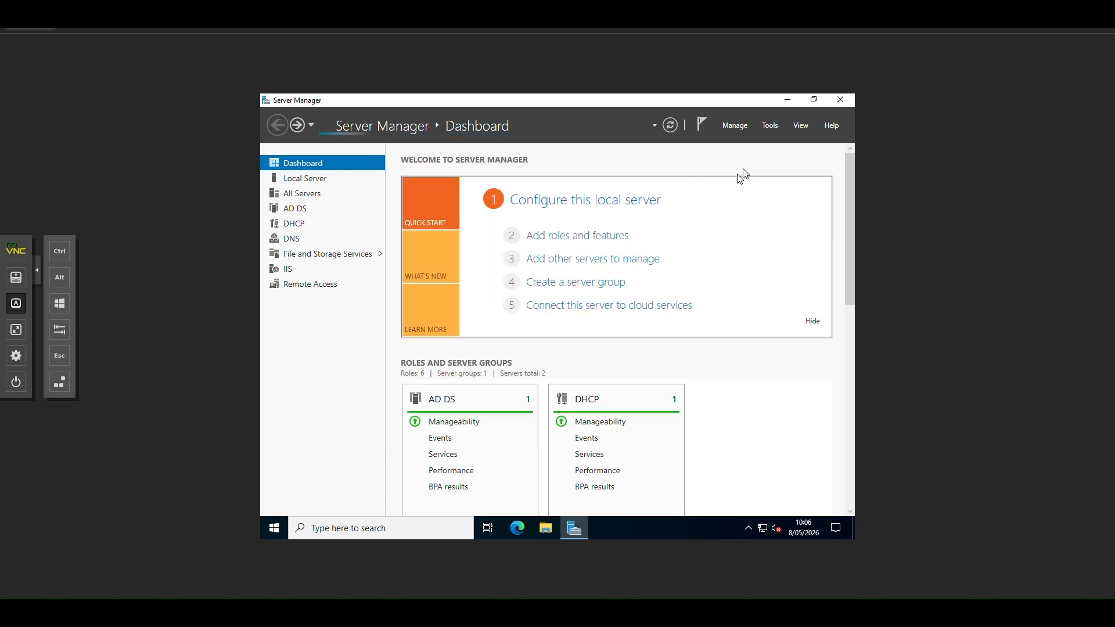
click(610, 491)
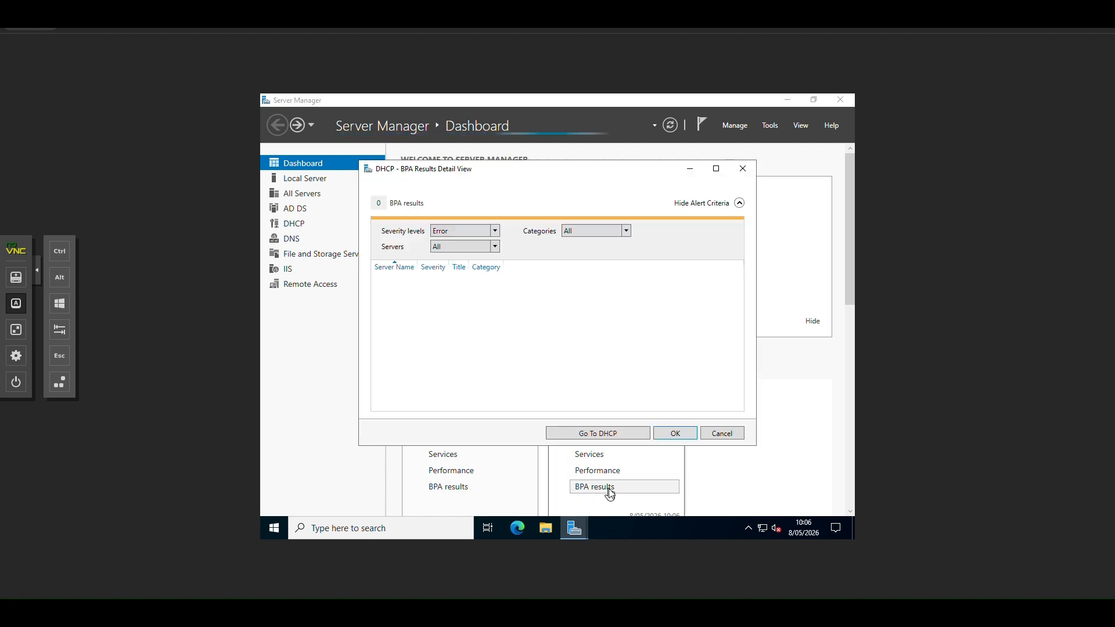
click(742, 169)
Step: Open the DHCP management console, maximize its window and widen the console tree to show the full server name
click(770, 125)
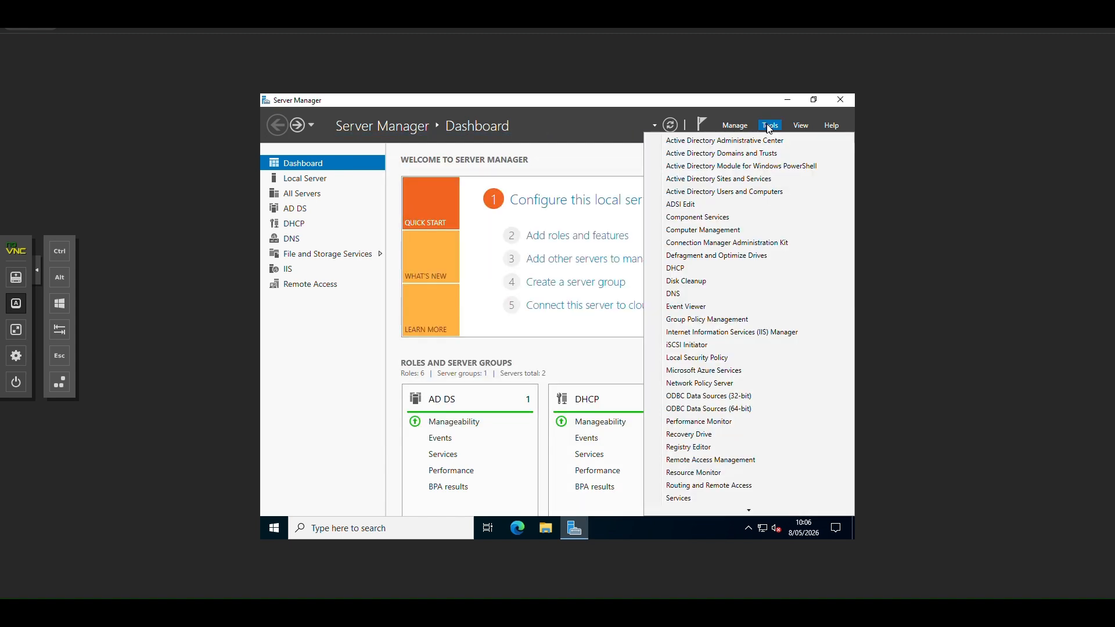
click(705, 269)
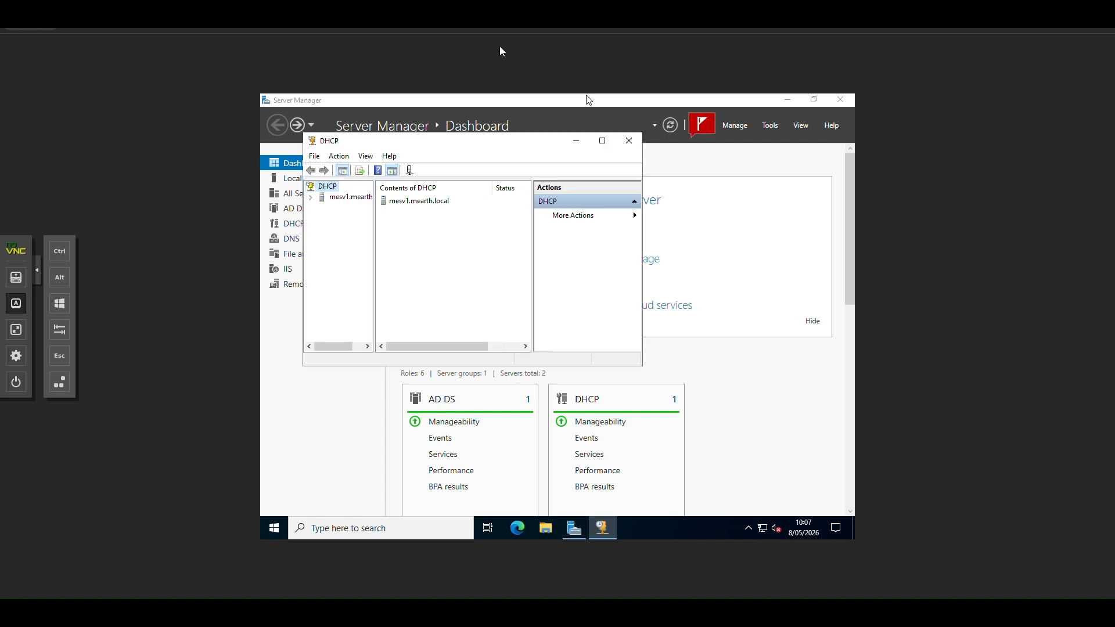
click(602, 139)
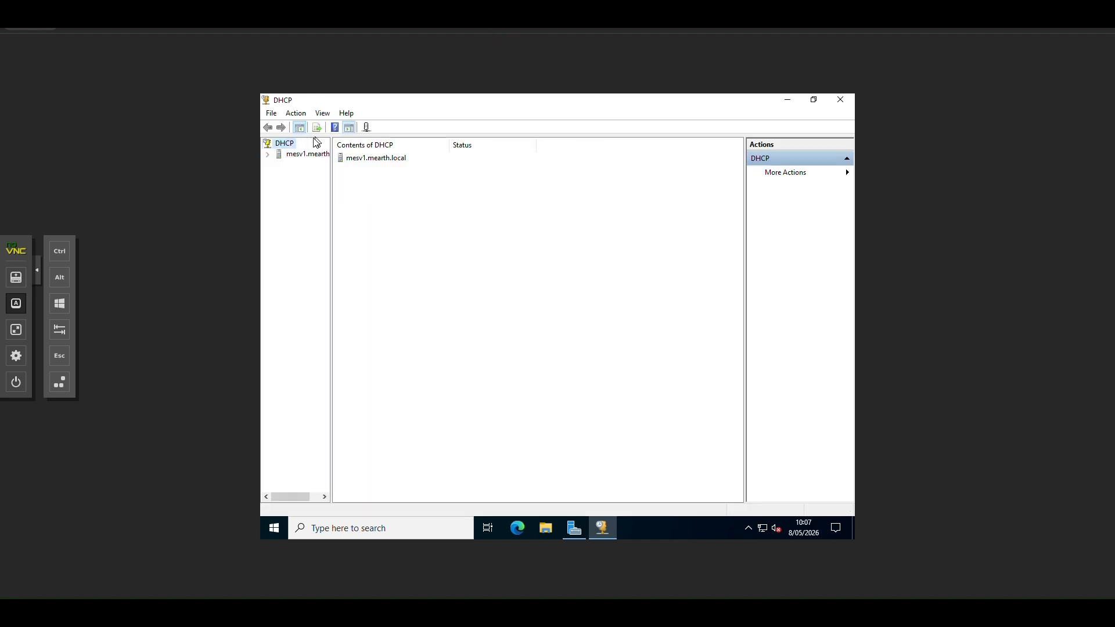
mouse_move(332, 186)
mouse_down()
mouse_move(582, 192)
mouse_move(558, 191)
mouse_up()
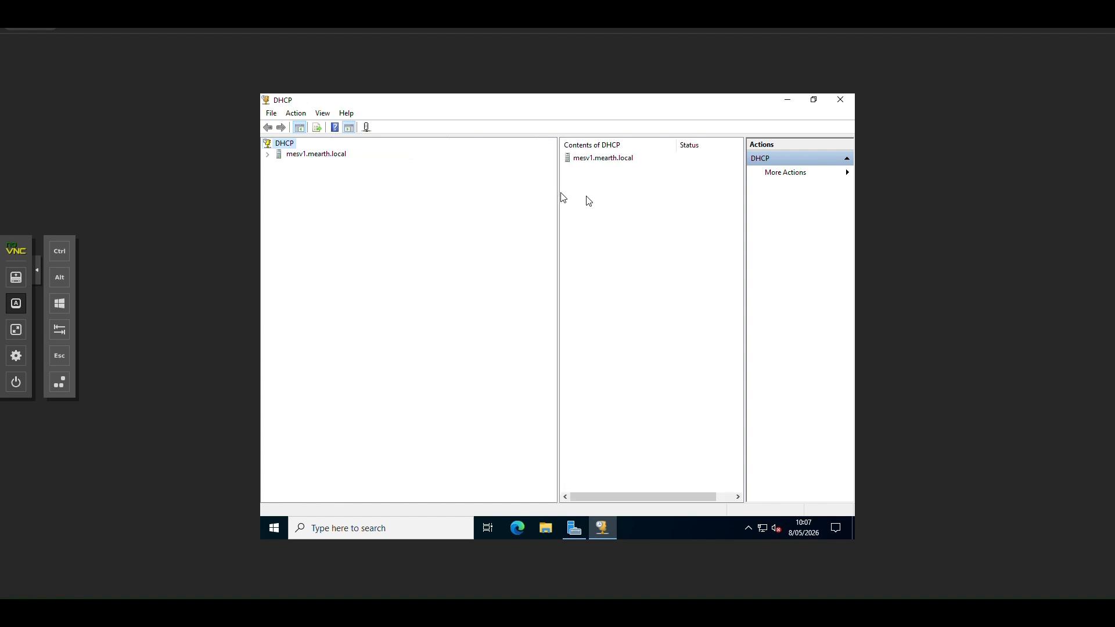
Step: Expand the mesv1.mearth.local server and examine the general IPv6 properties and the IPv4 Server Options page
click(268, 155)
click(278, 165)
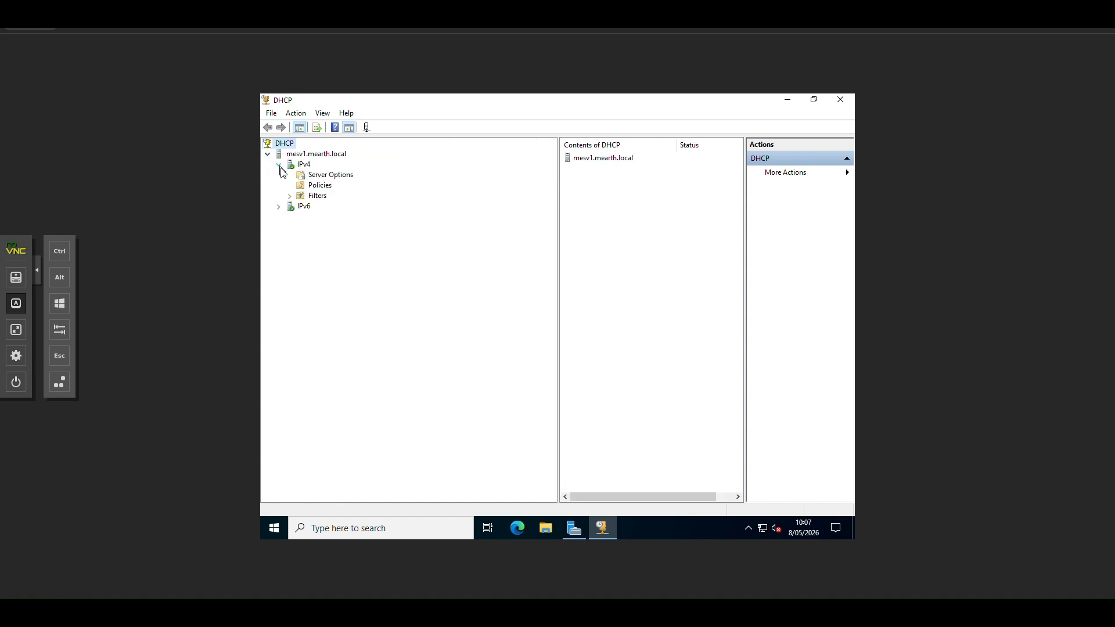
right_click(289, 207)
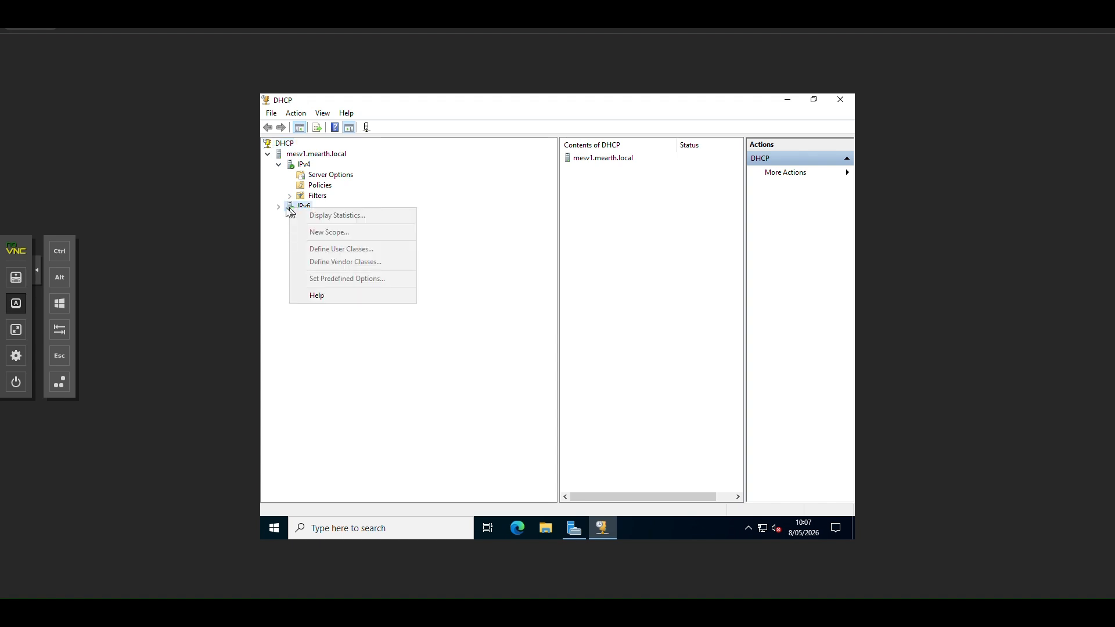
double_click(288, 208)
right_click(297, 208)
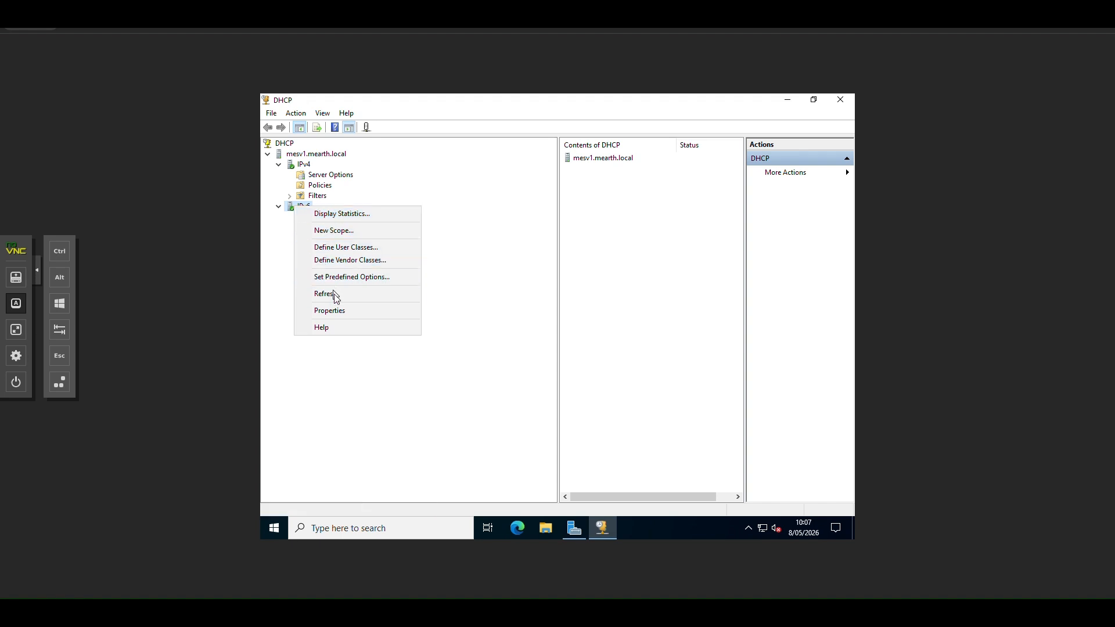
click(334, 317)
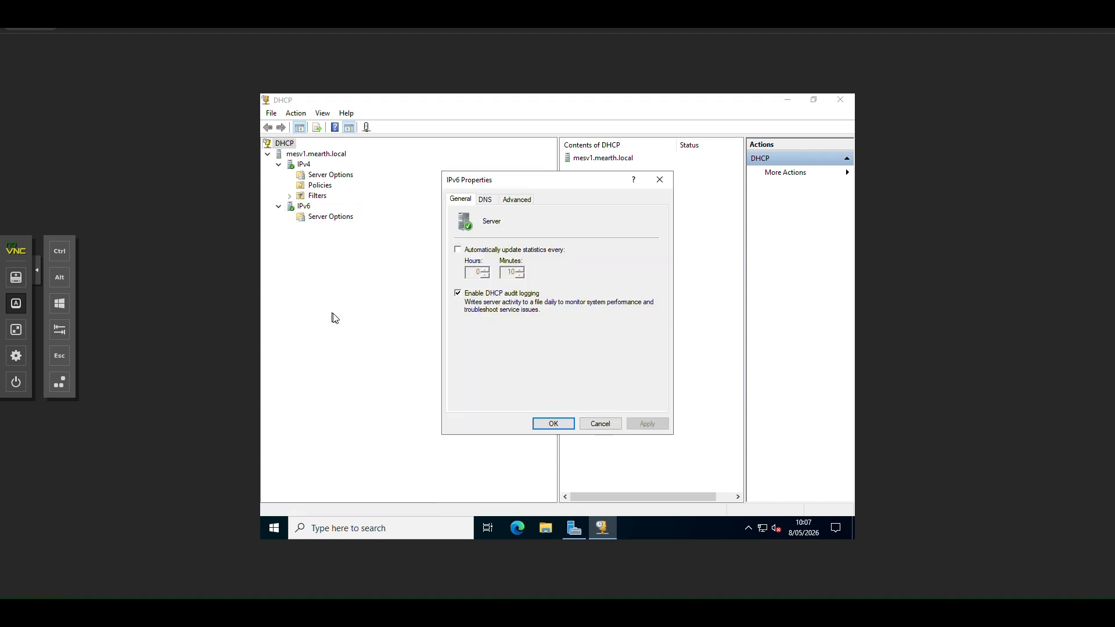
click(665, 181)
click(280, 206)
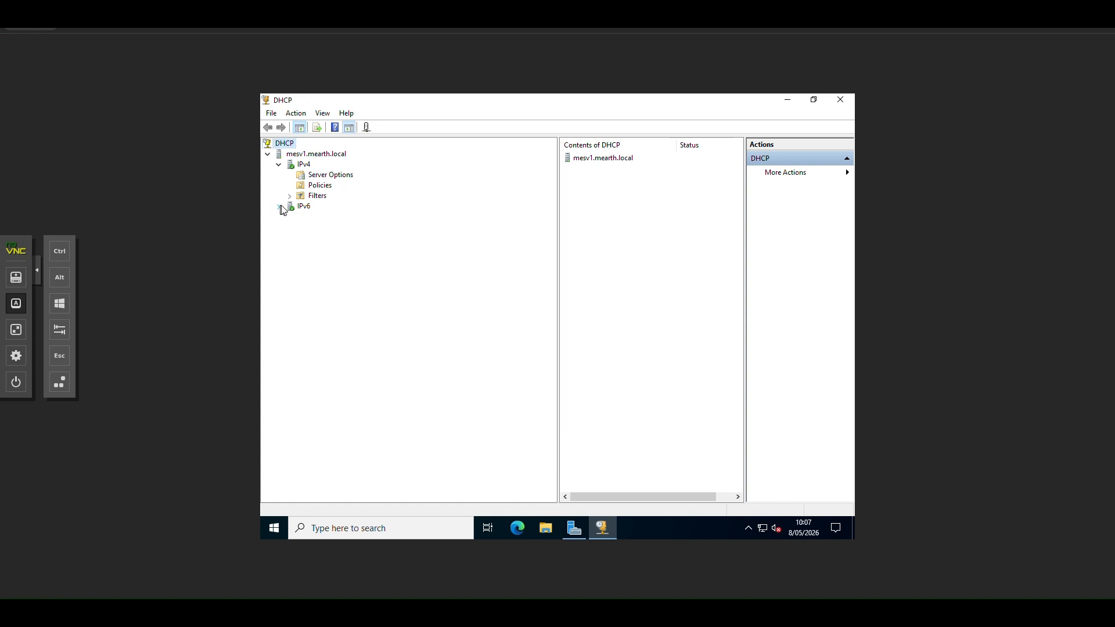
click(309, 176)
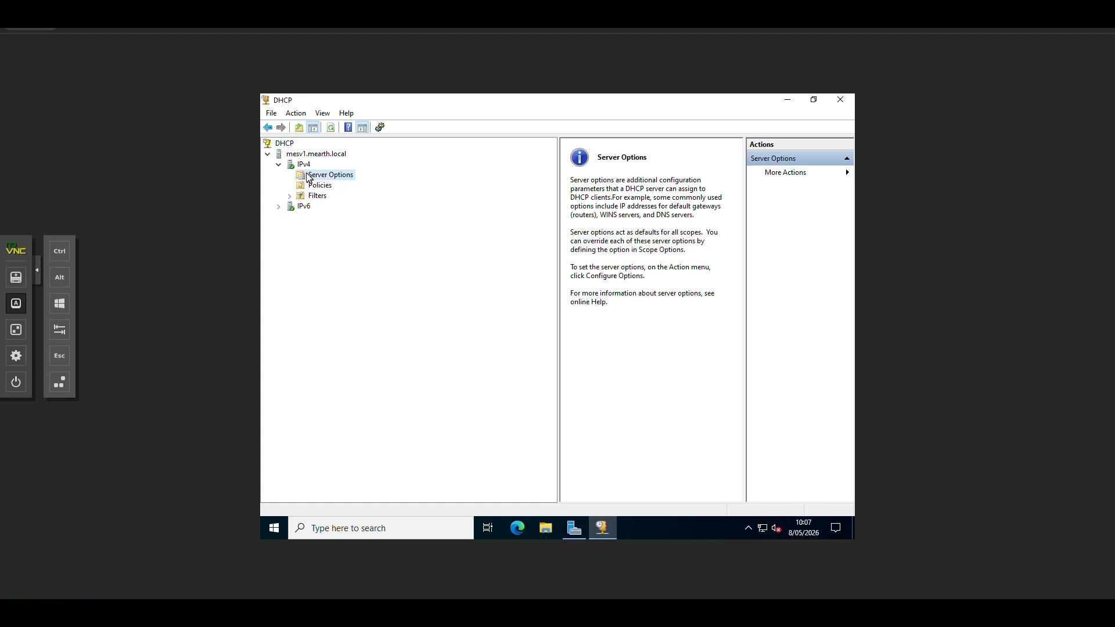
Step: Start the New Scope Wizard for IPv4 and proceed to the scope name page
click(305, 167)
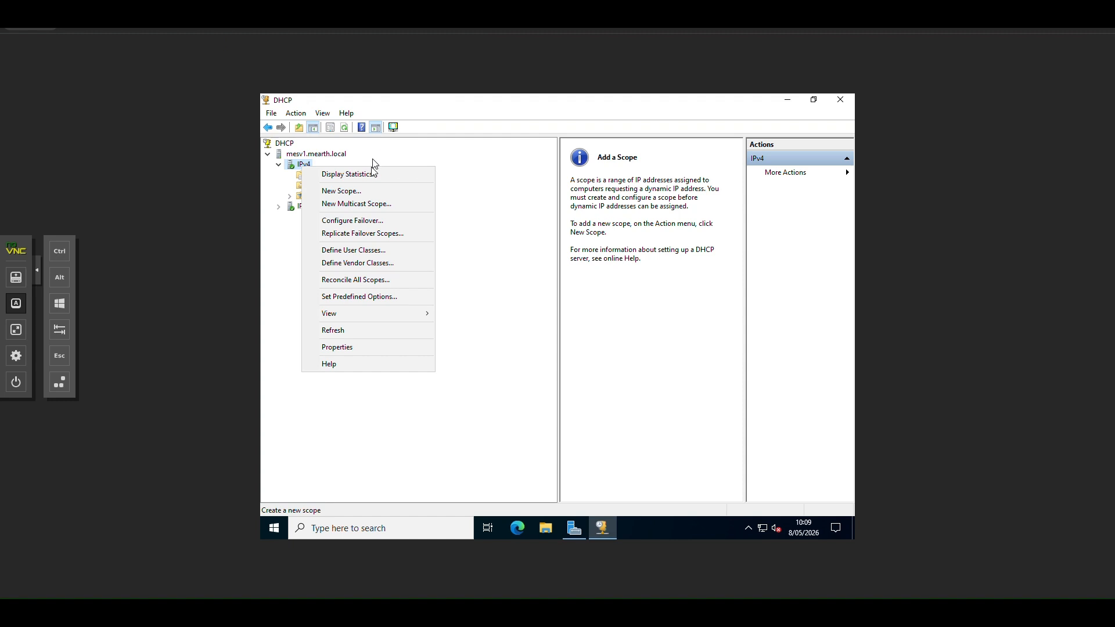
click(401, 156)
right_click(300, 168)
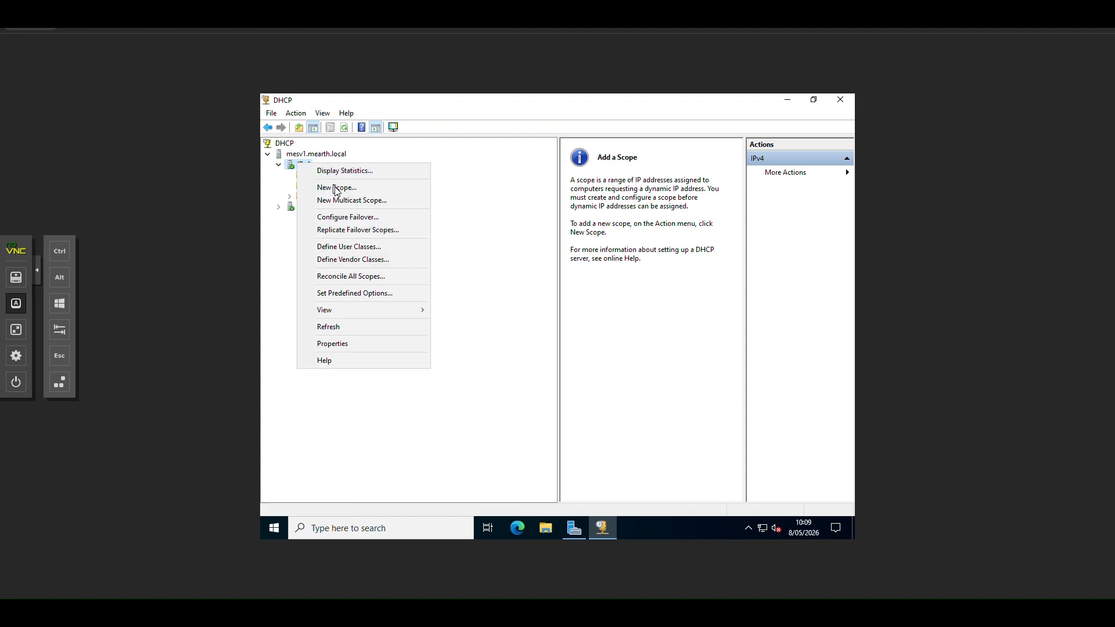
click(334, 185)
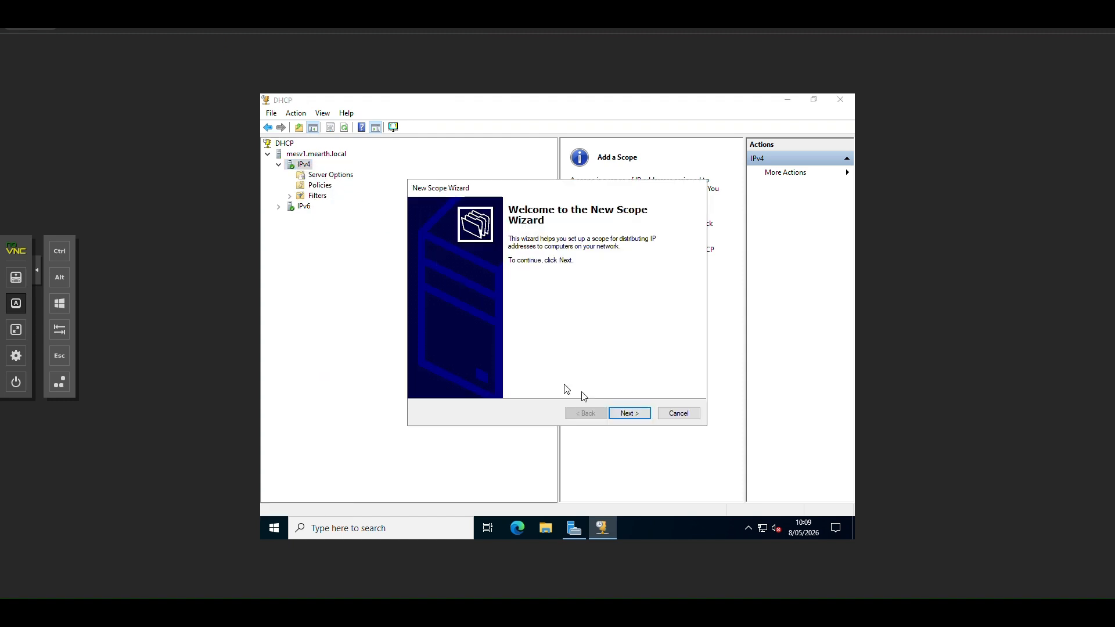
click(626, 413)
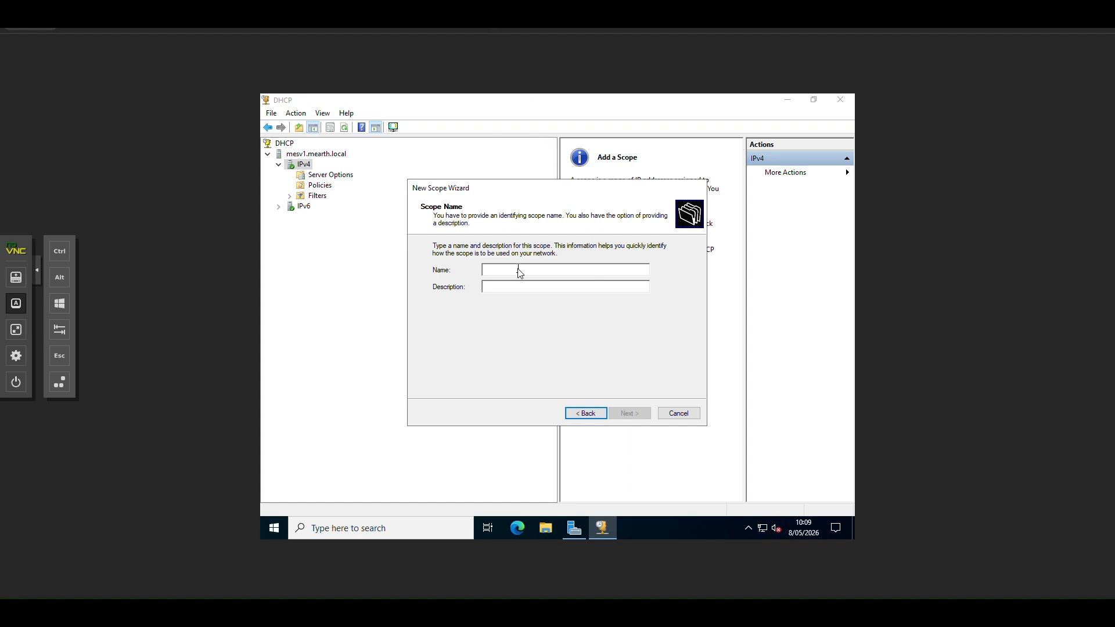
text(Red_sc)
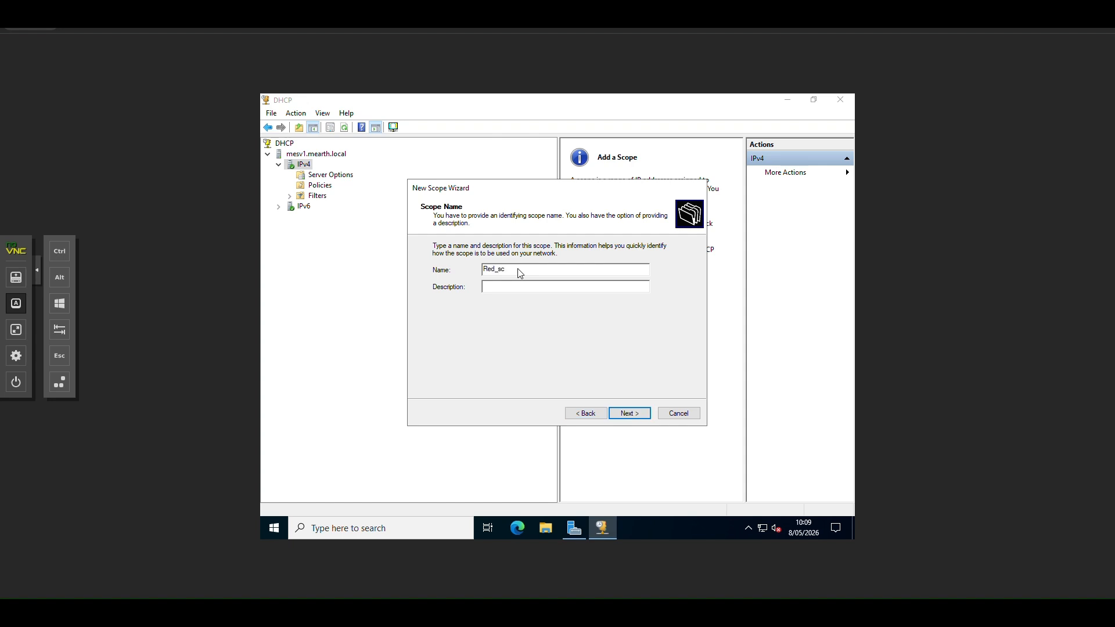
key(ctrl+a)
key(BackSpace)
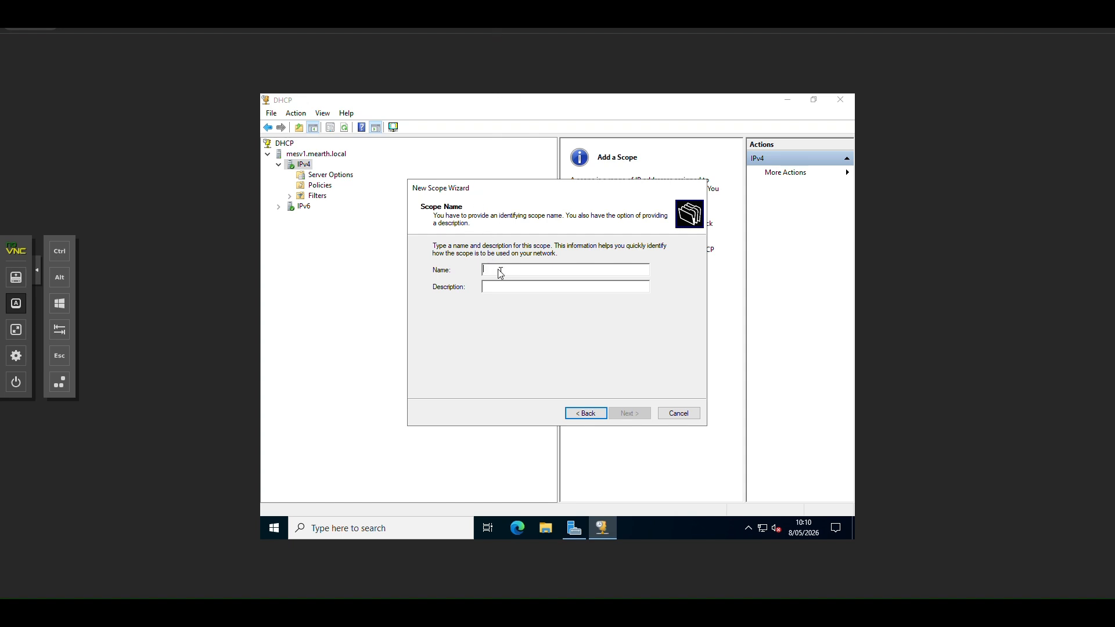
Step: Name the new IPv4 scope Rohan_scope and continue to the address range
text(Rohan_scope)
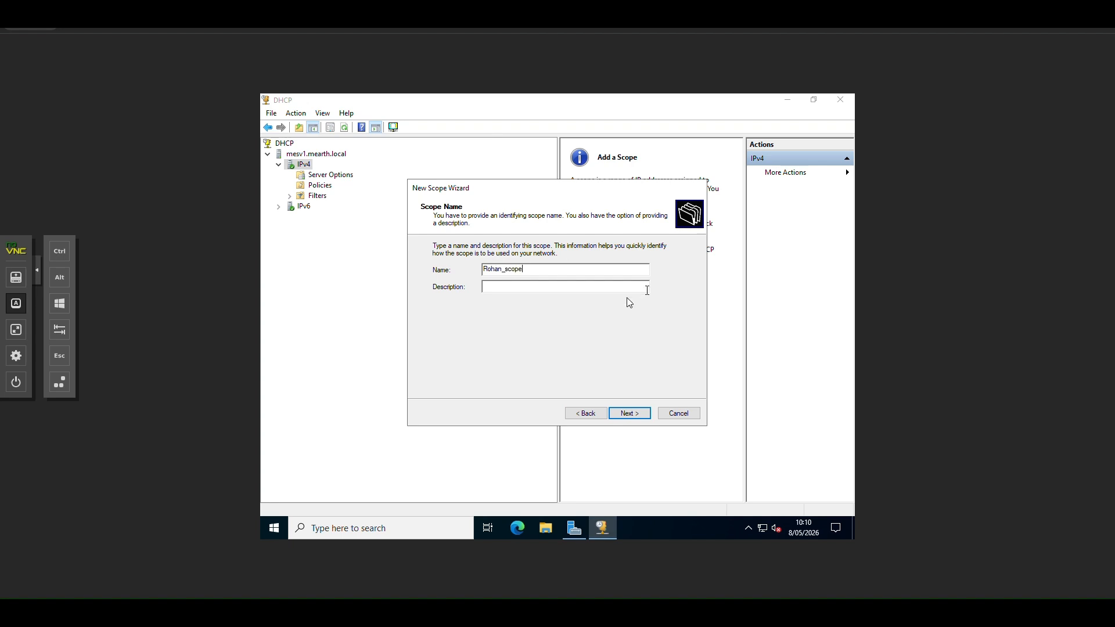
click(562, 286)
click(638, 413)
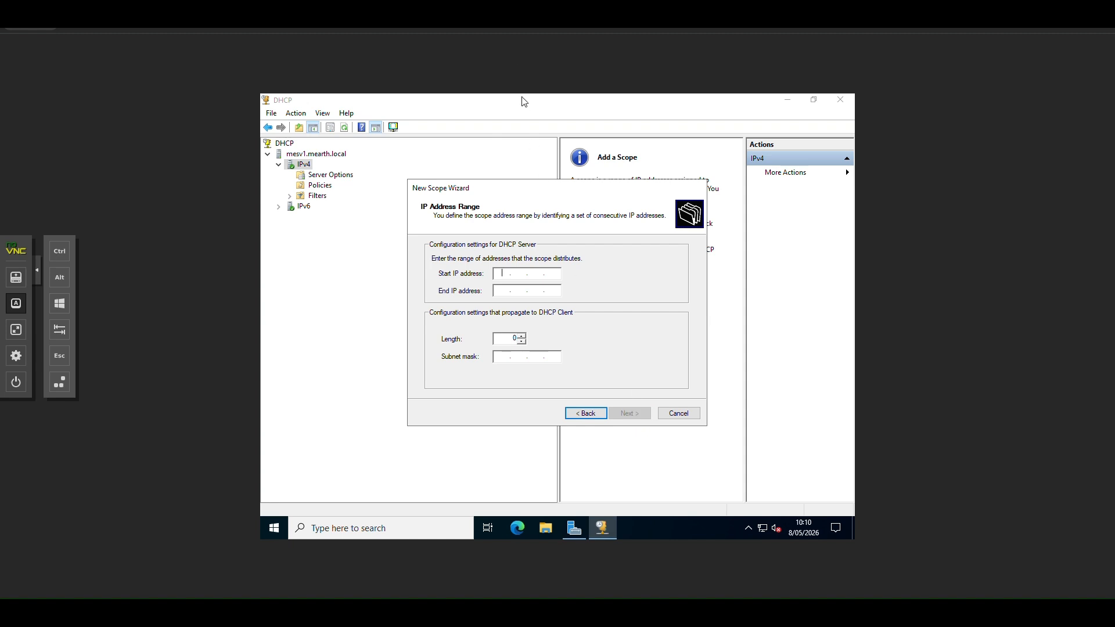
Step: Set the scope's address range from 192.168.101.31 to 192.168.101.130, consulting the LAN adapter's ipconfig output in Command Prompt
right_click(505, 274)
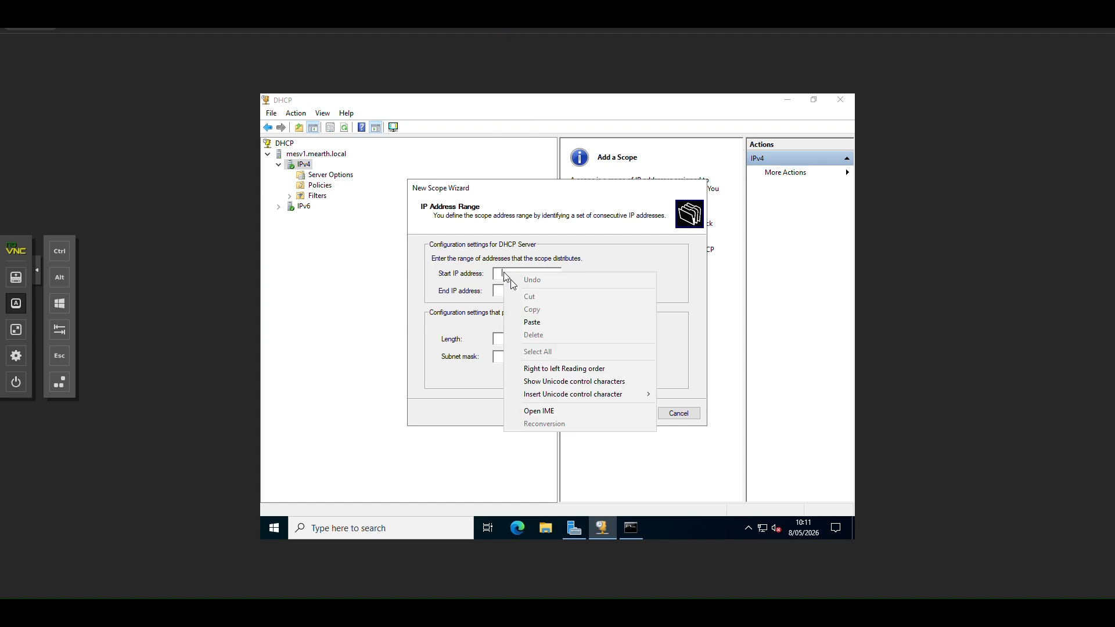
click(544, 323)
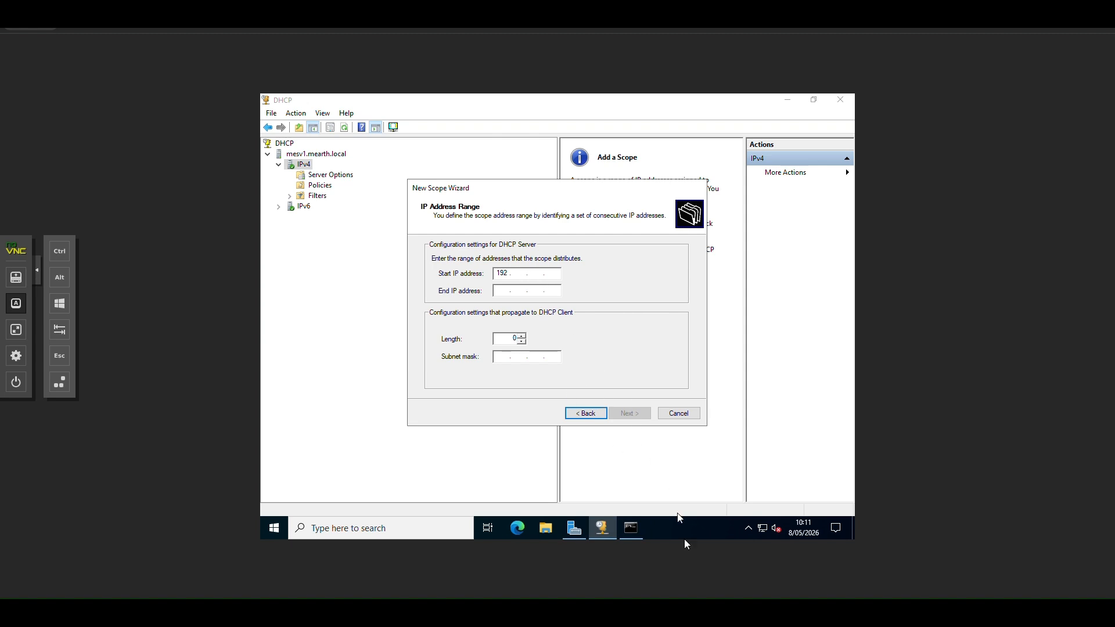
click(634, 532)
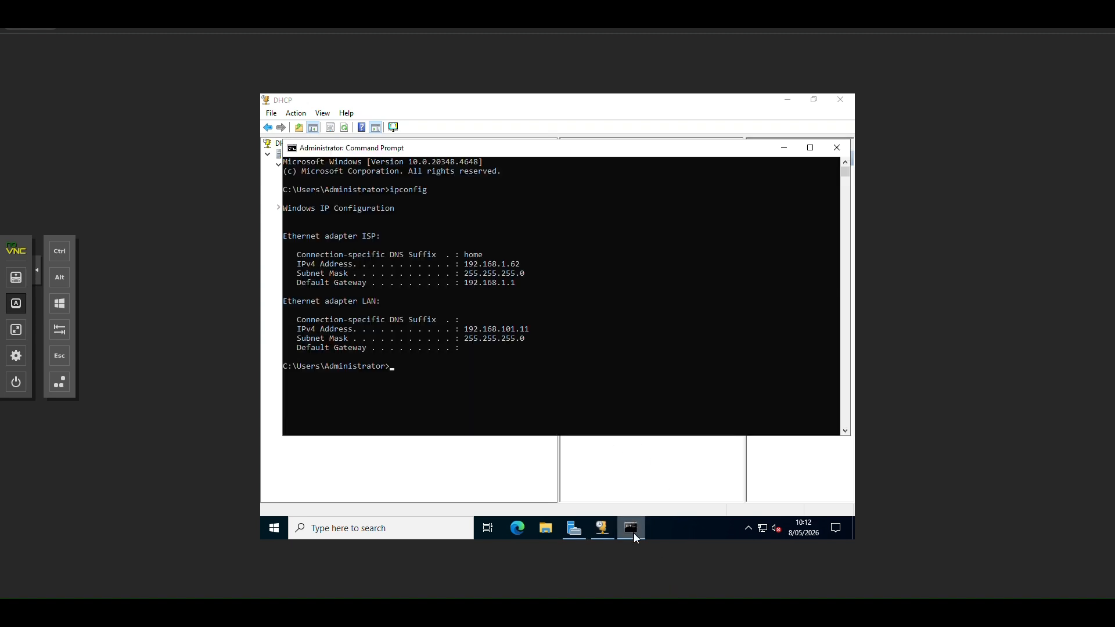
click(634, 532)
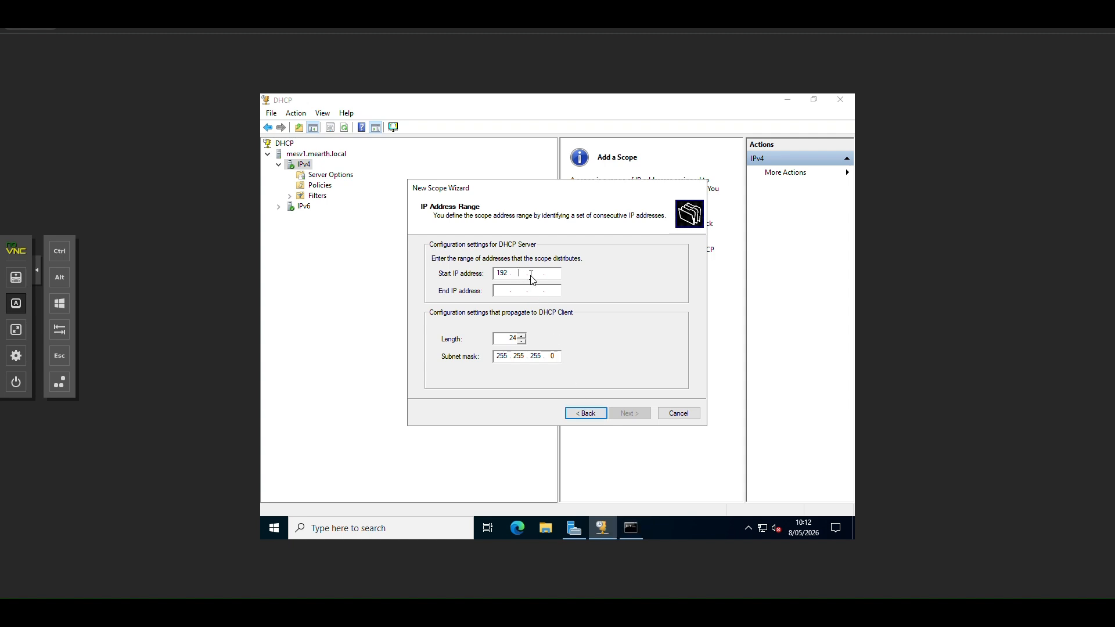
text(168)
click(630, 530)
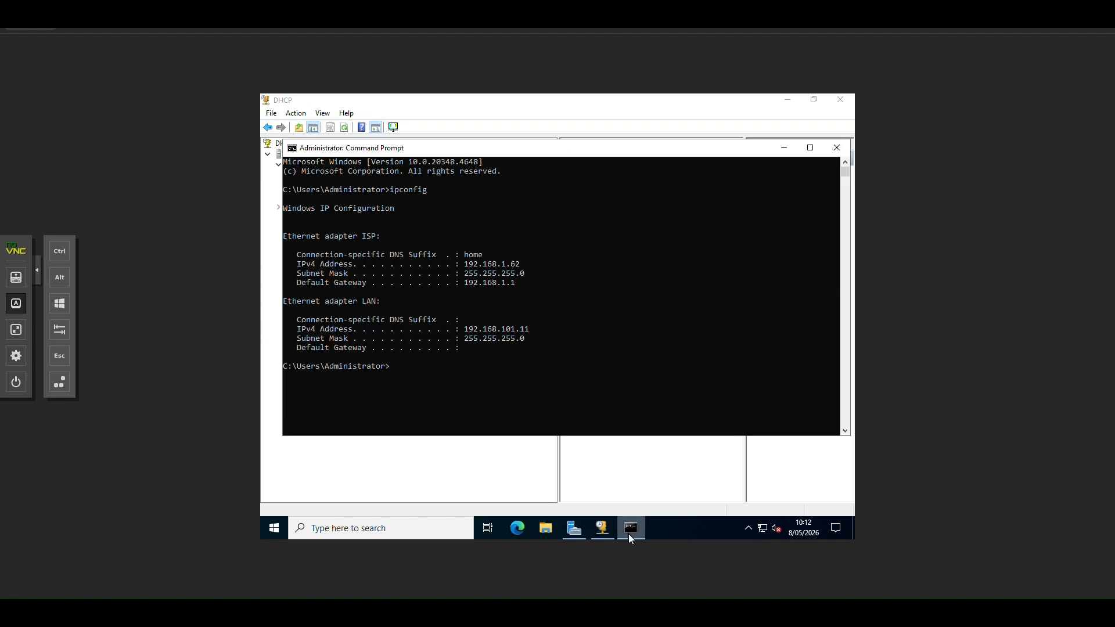
click(629, 534)
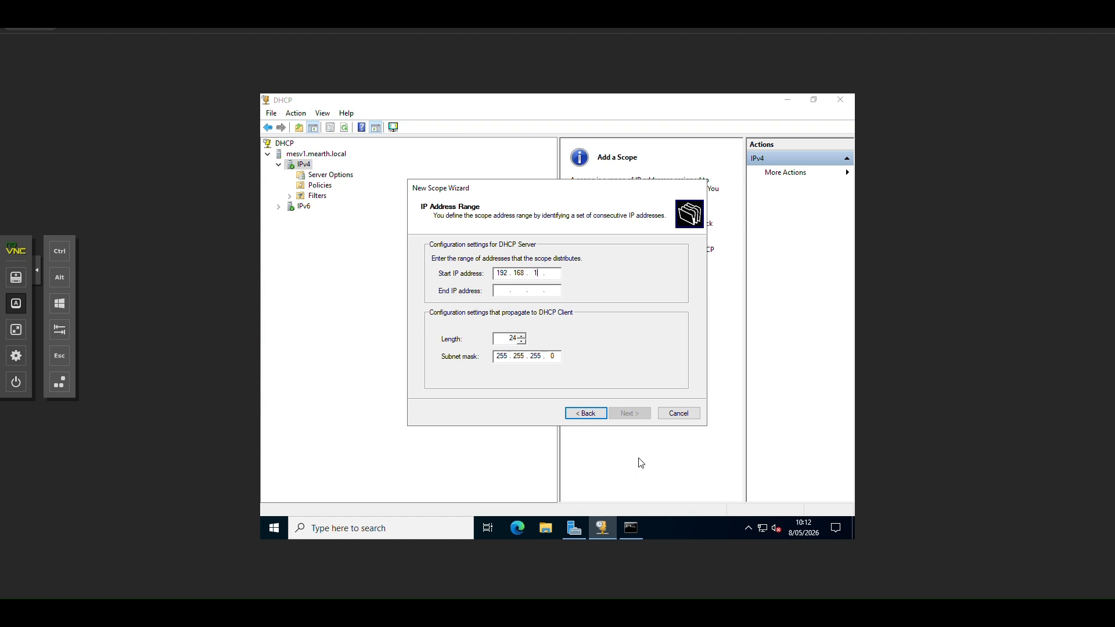
text(192.168.101.130)
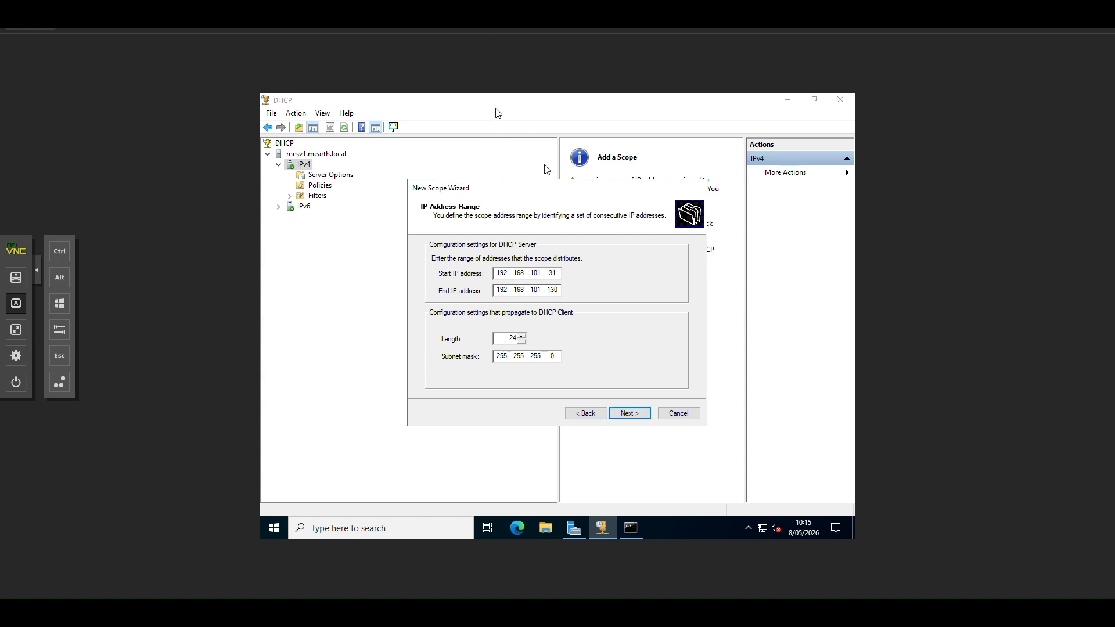
click(631, 415)
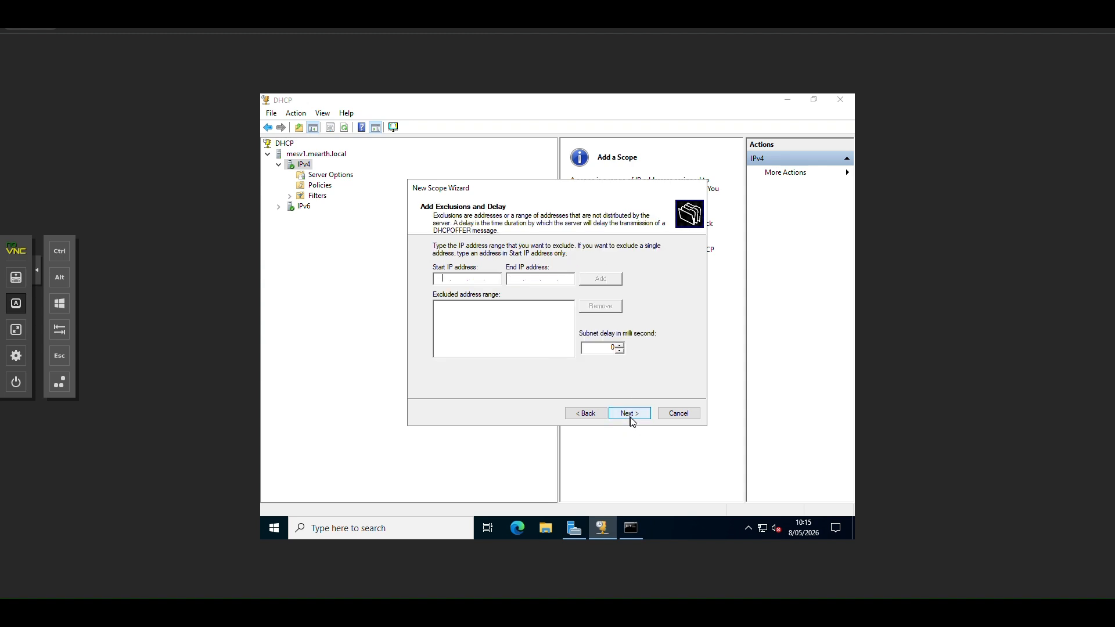
Step: Accept the default exclusion and lease duration settings, and choose to configure the scope's DHCP options now
click(631, 414)
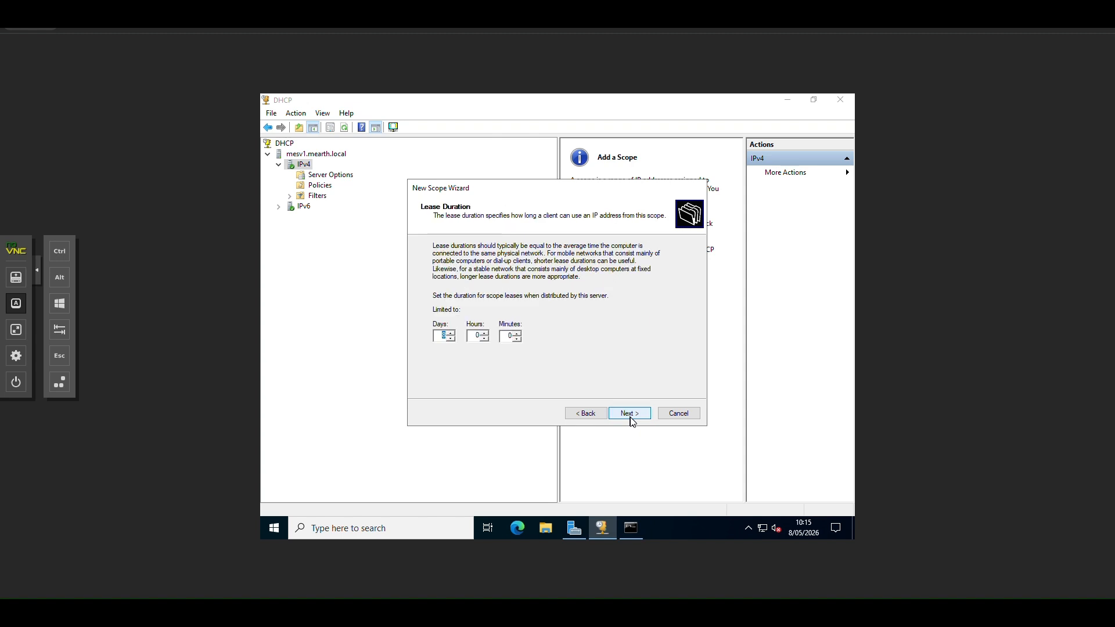
click(631, 419)
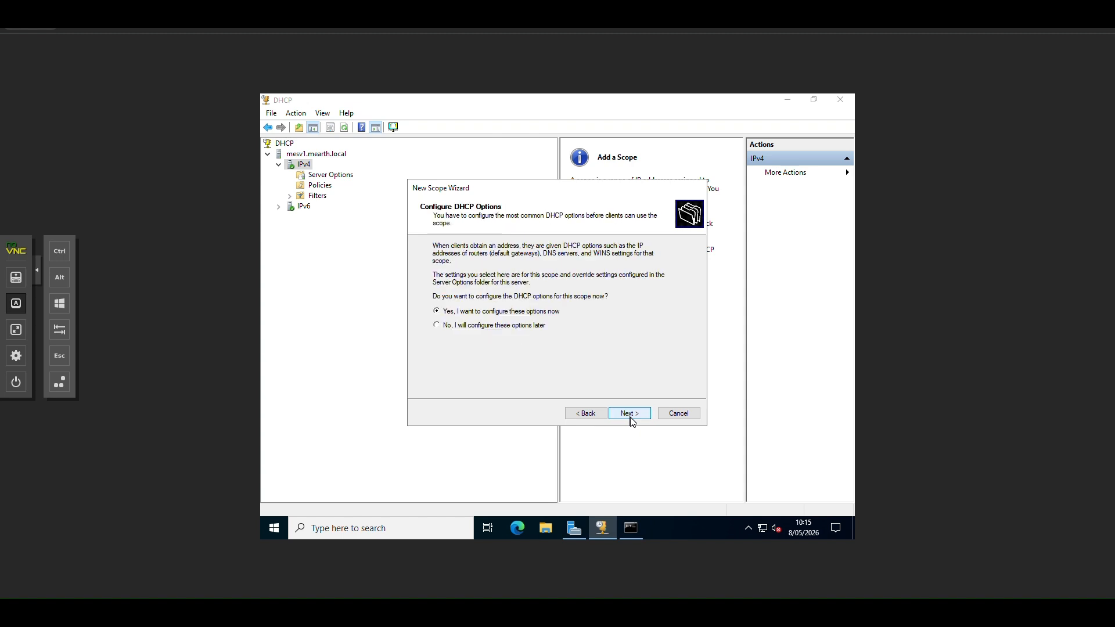
click(631, 418)
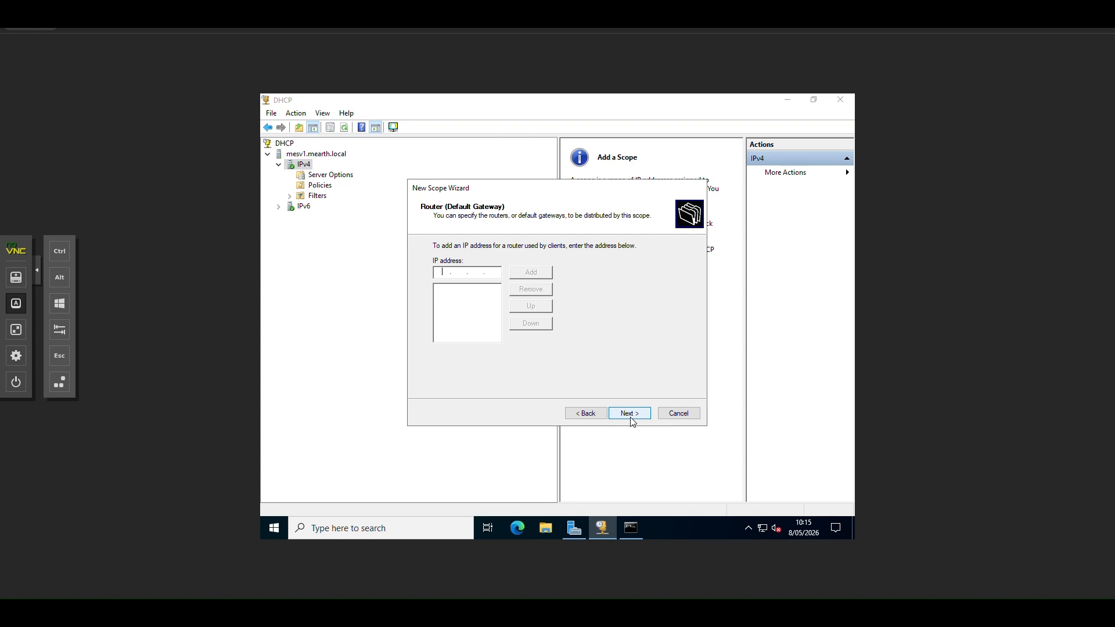
Step: Add 192.168.101.11 as the scope's router (default gateway)
text(192.168.101.11)
click(534, 276)
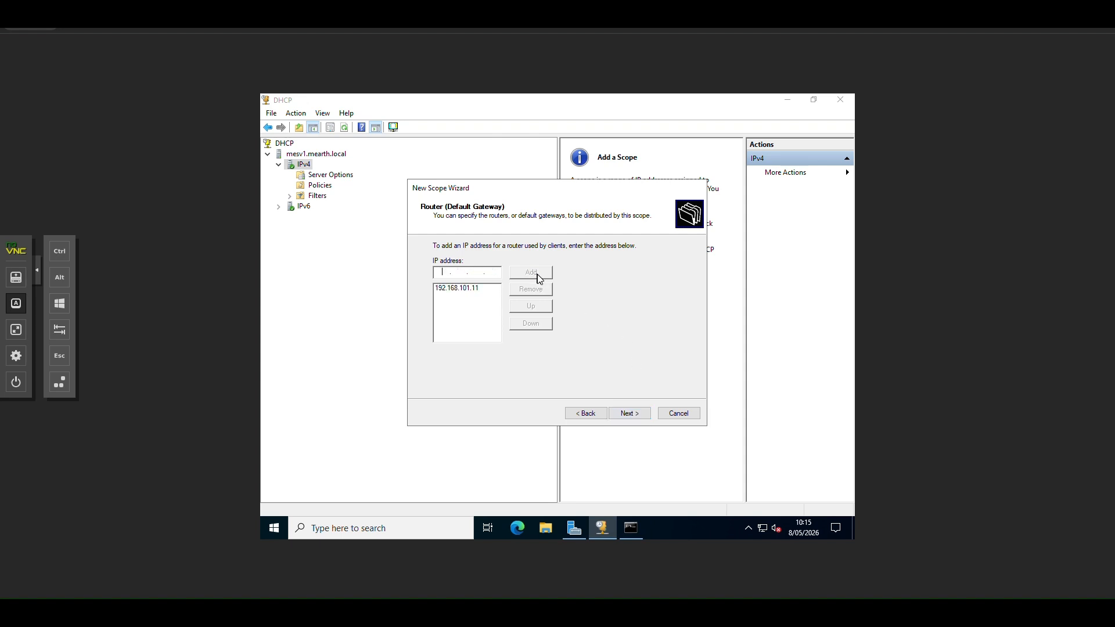
click(635, 415)
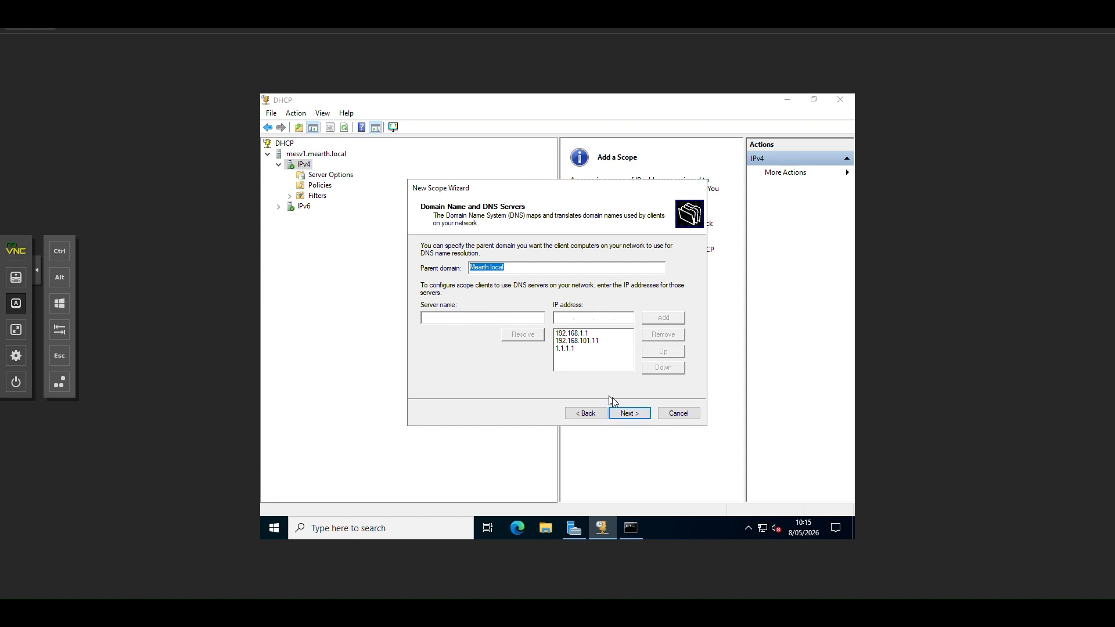
Step: Accept the Mearth.local domain and DNS servers without any WINS server, then finish the wizard with the scope activated now
click(632, 416)
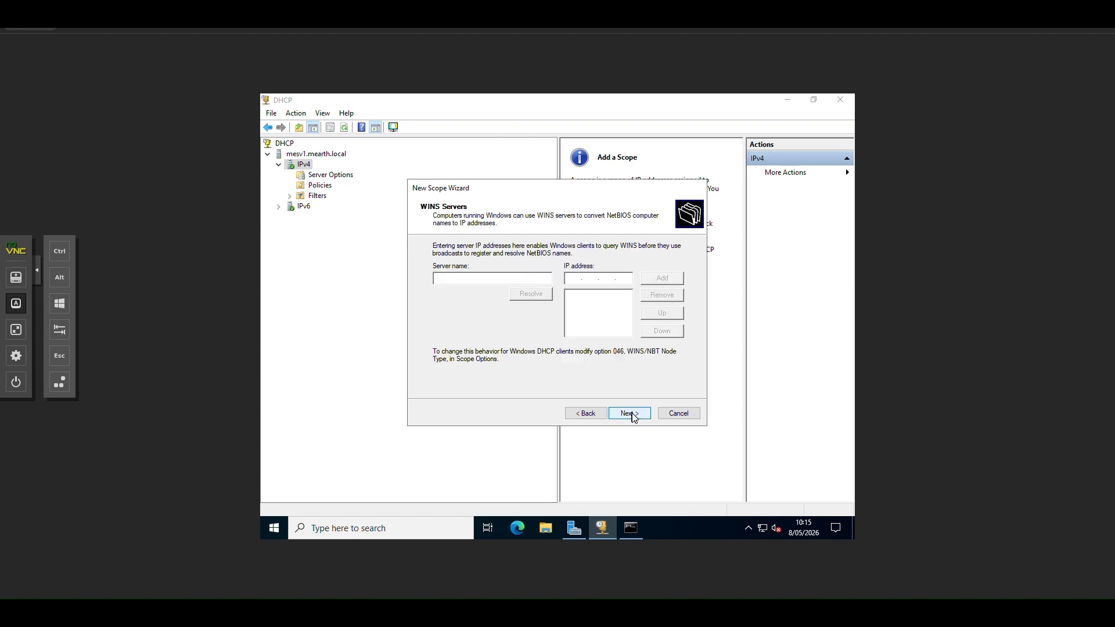
click(633, 416)
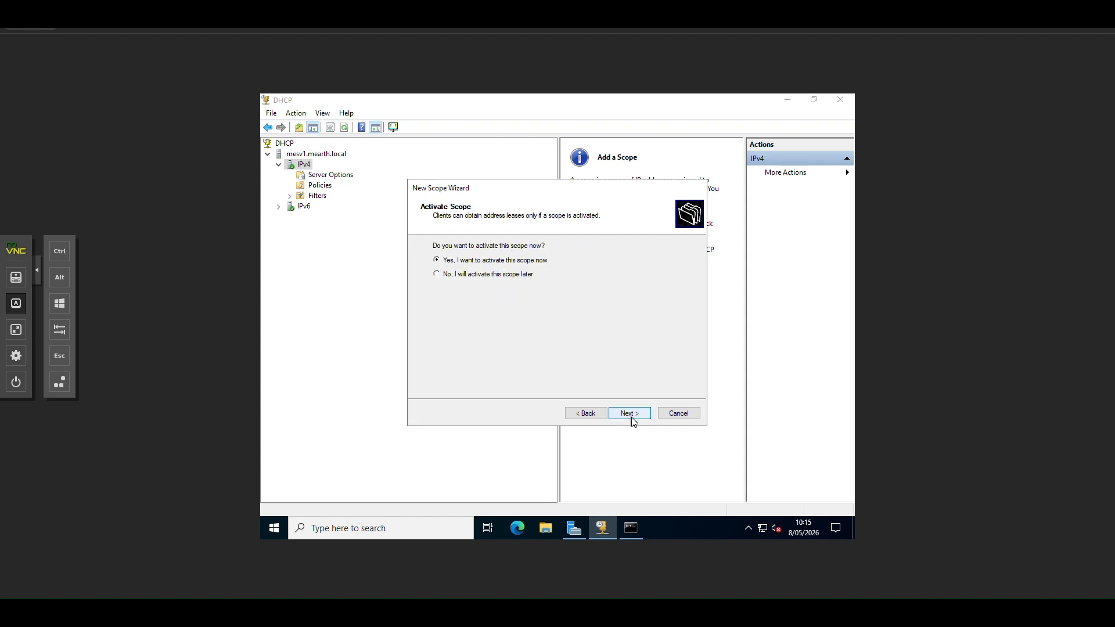
click(631, 417)
click(530, 275)
click(635, 414)
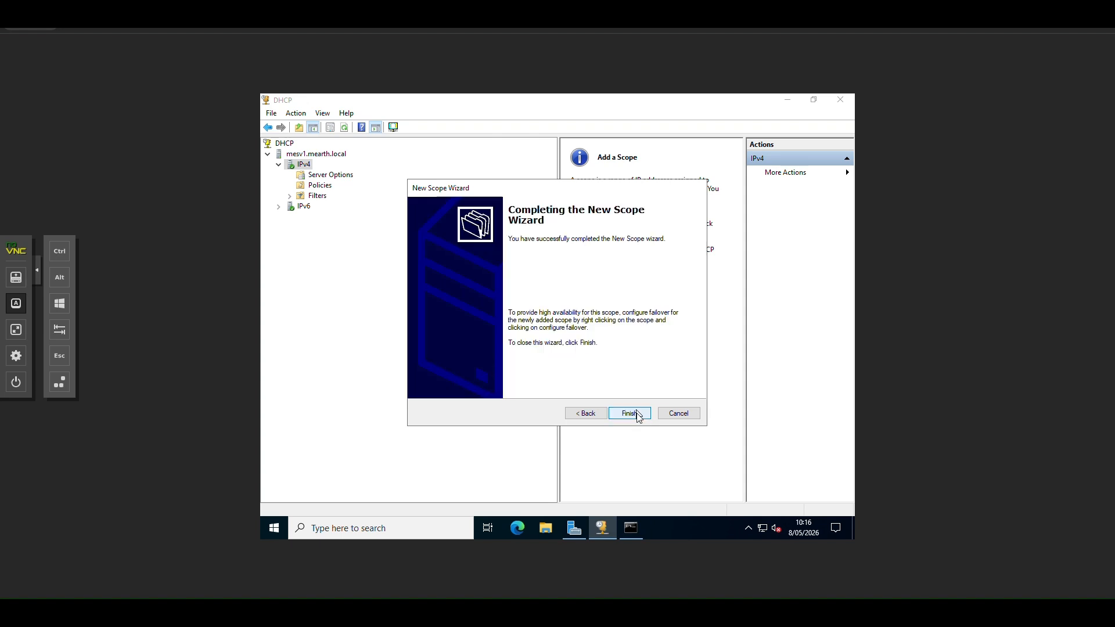
click(638, 415)
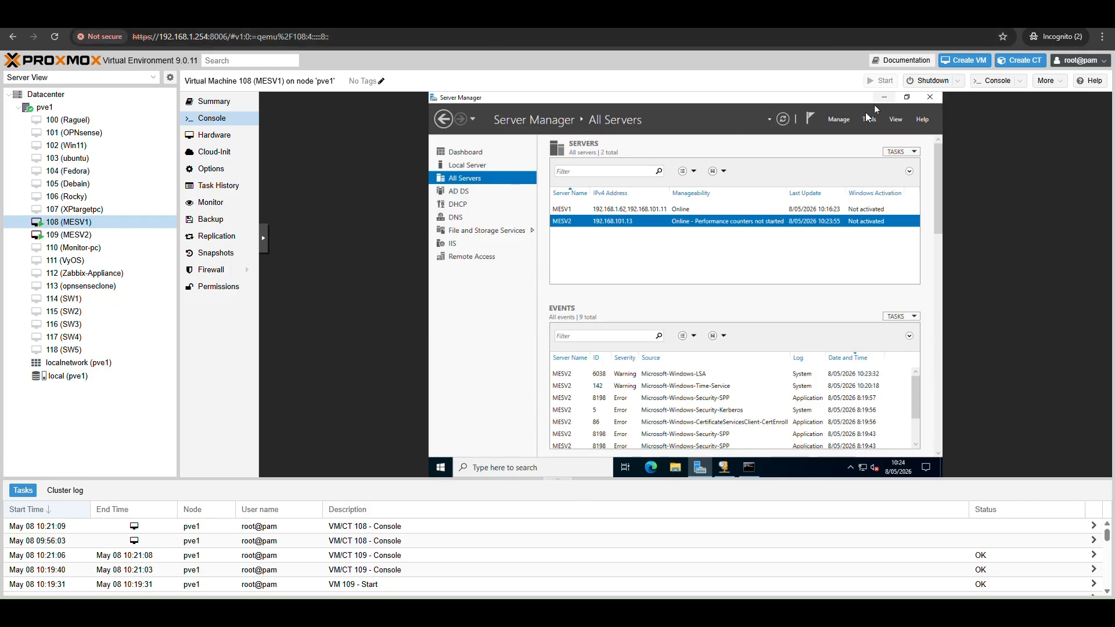
Step: Start adding roles and features from Server Manager, using the role-based or feature-based installation type
click(840, 120)
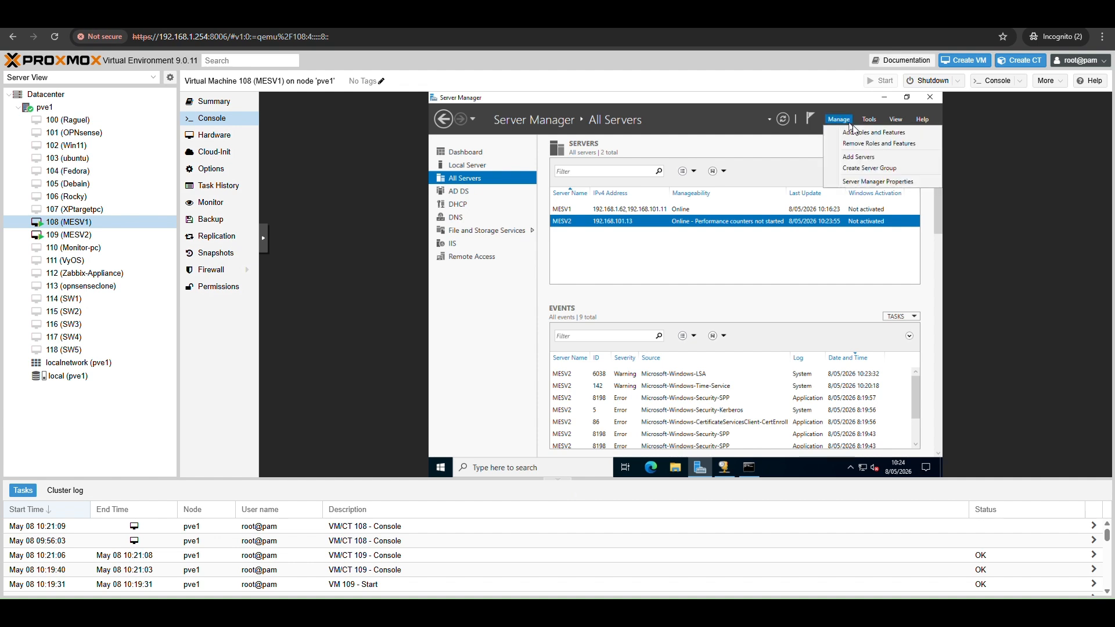
click(861, 133)
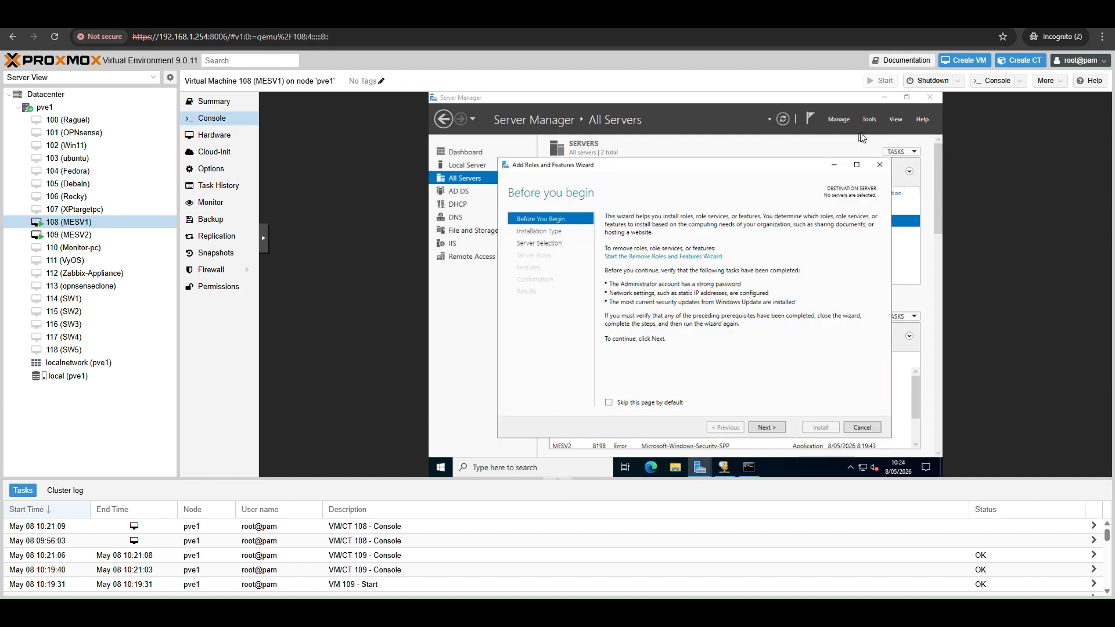
click(766, 430)
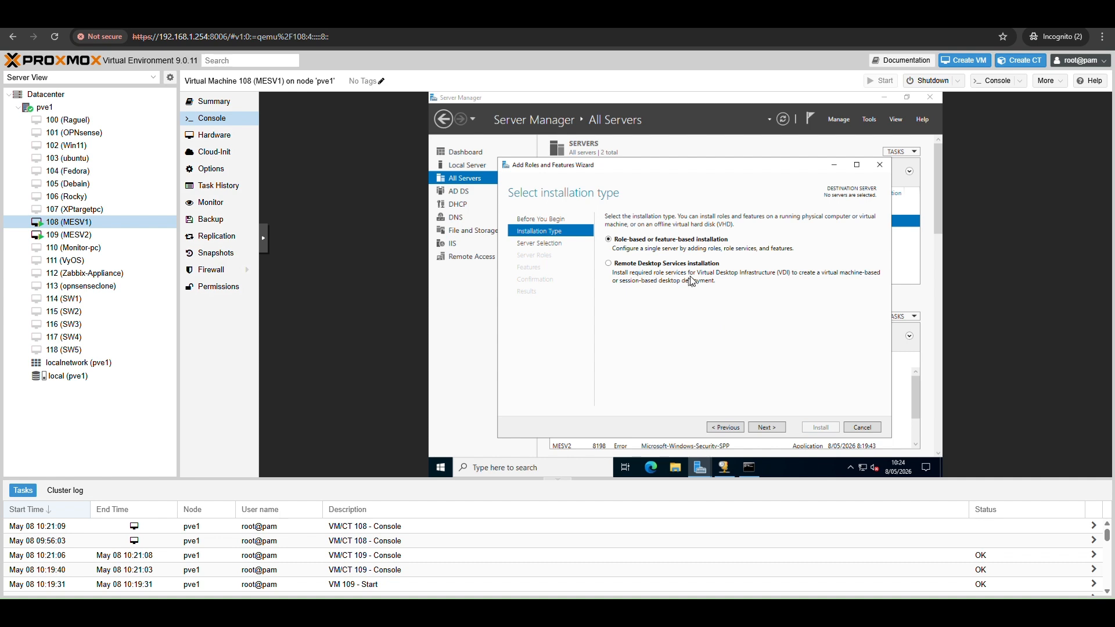
click(779, 429)
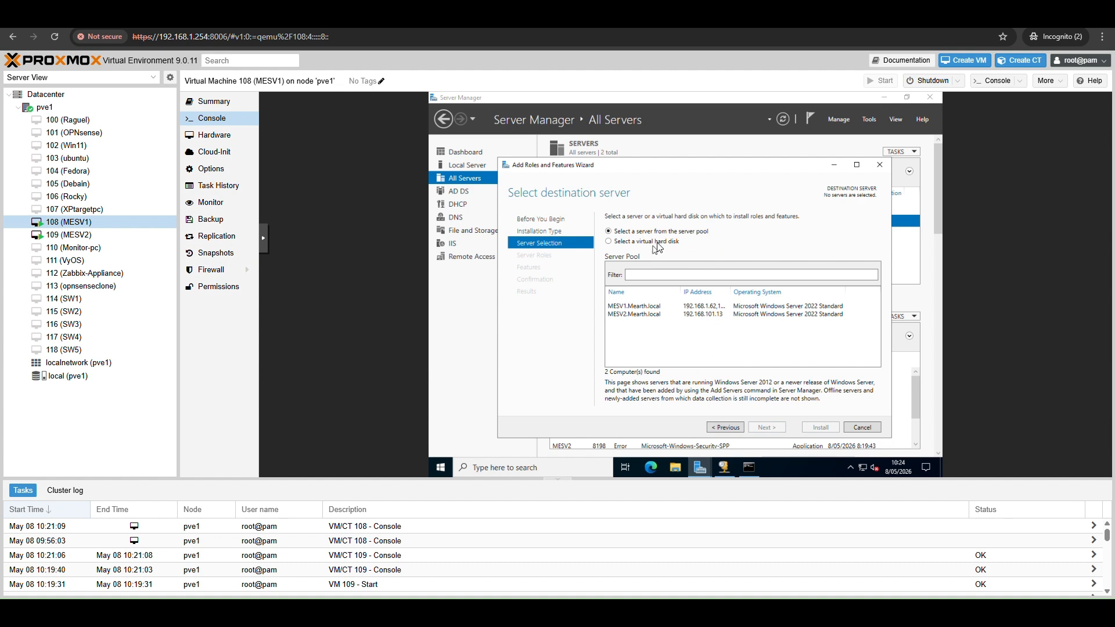
Step: Install the DHCP Server role on MESV2.Mearth.local with the default features, and close the wizard once installation completes
click(646, 319)
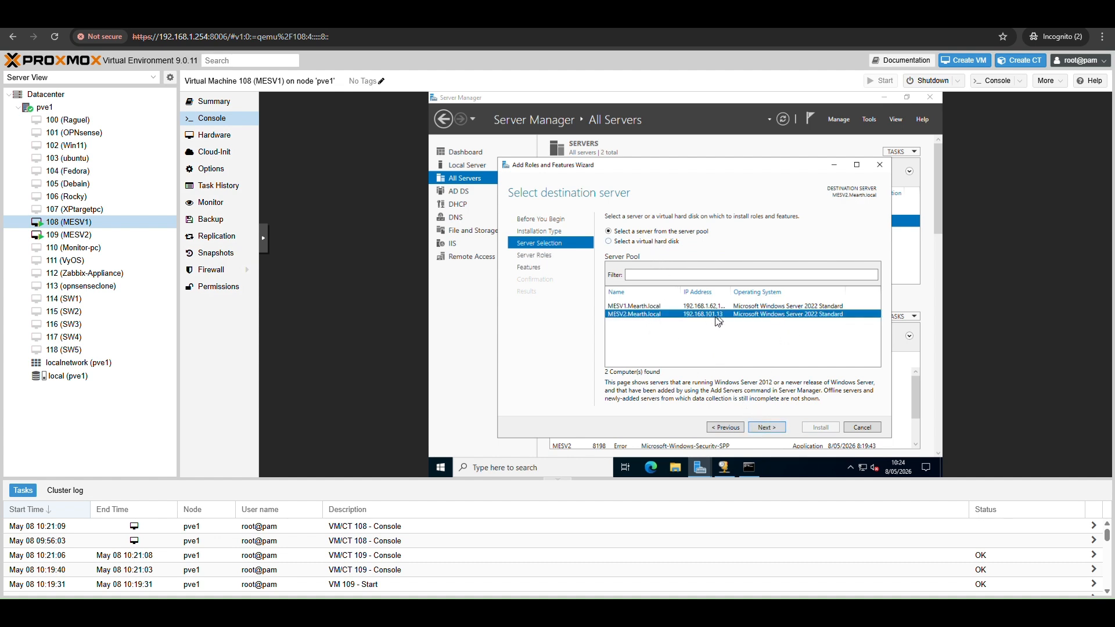
click(765, 428)
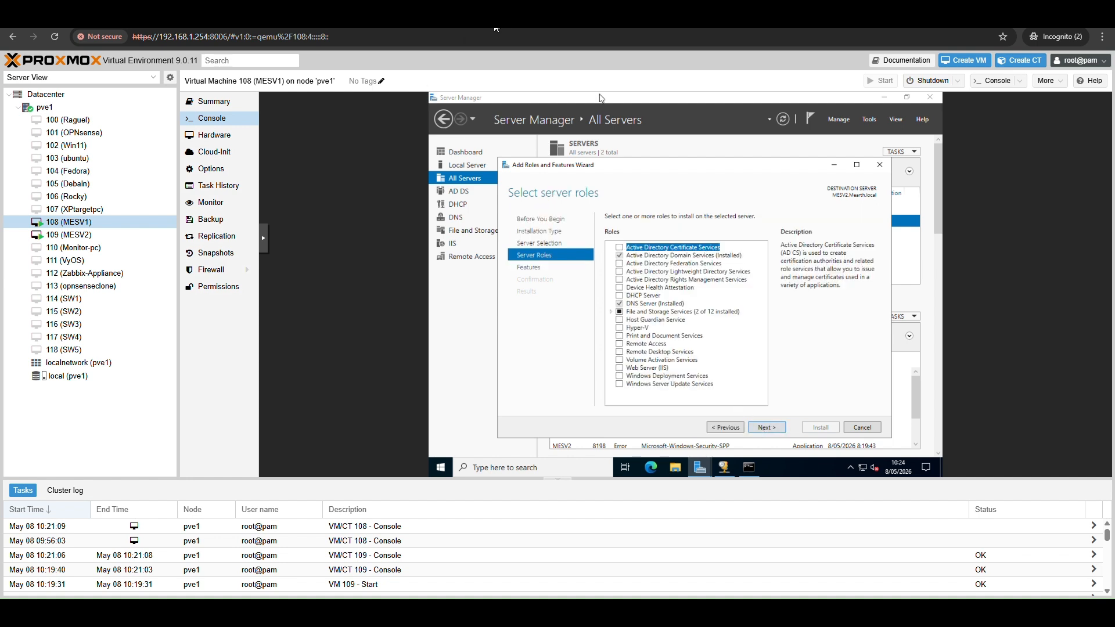
click(619, 296)
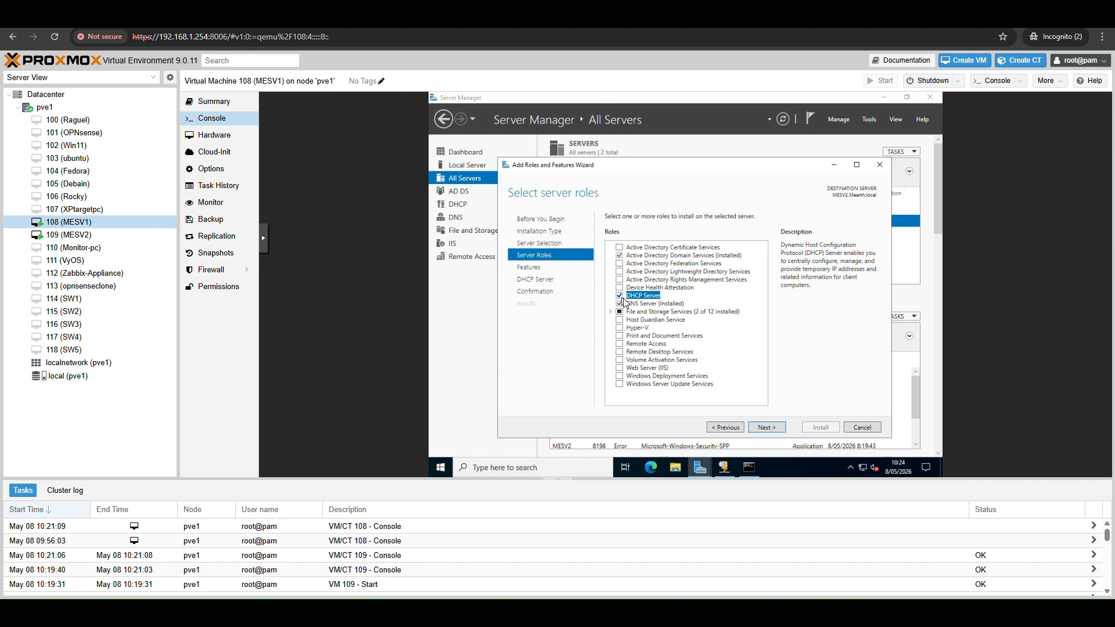
click(767, 427)
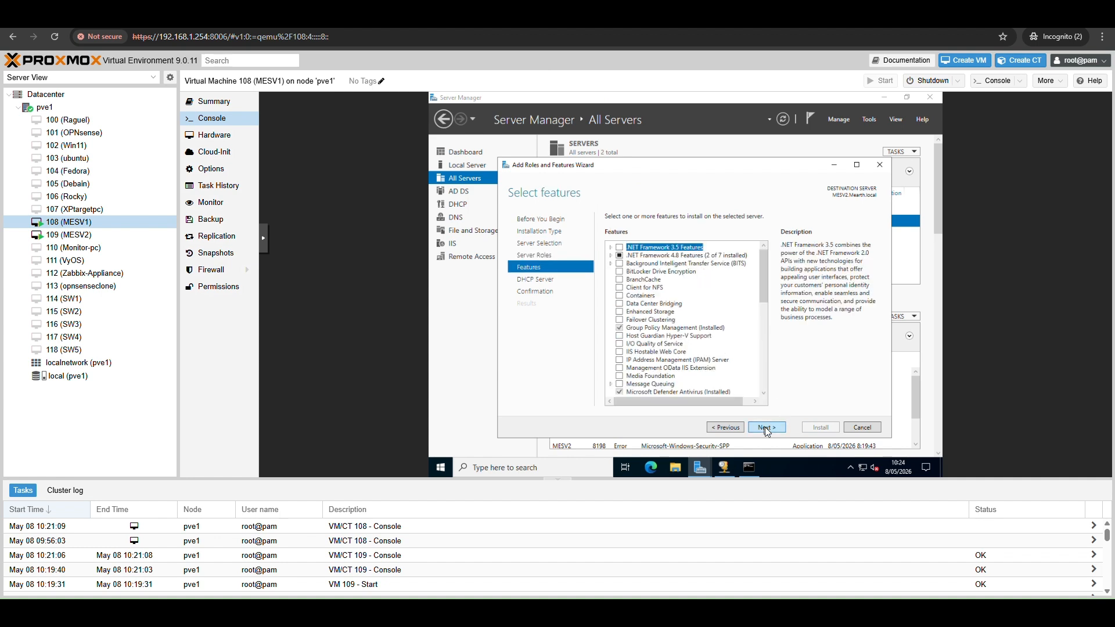
click(766, 428)
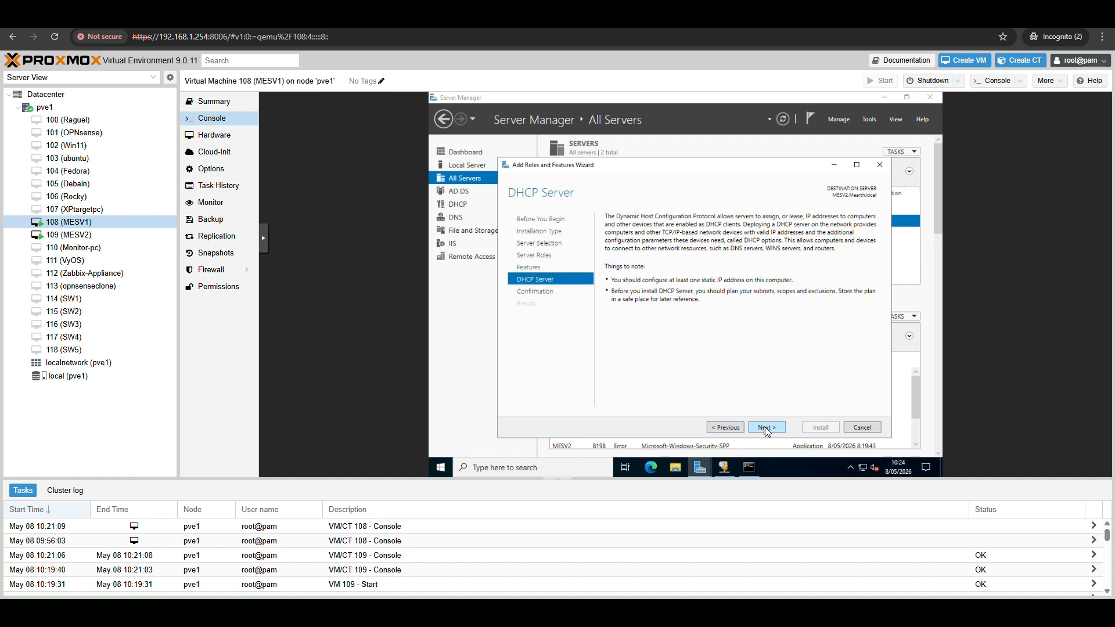
click(767, 428)
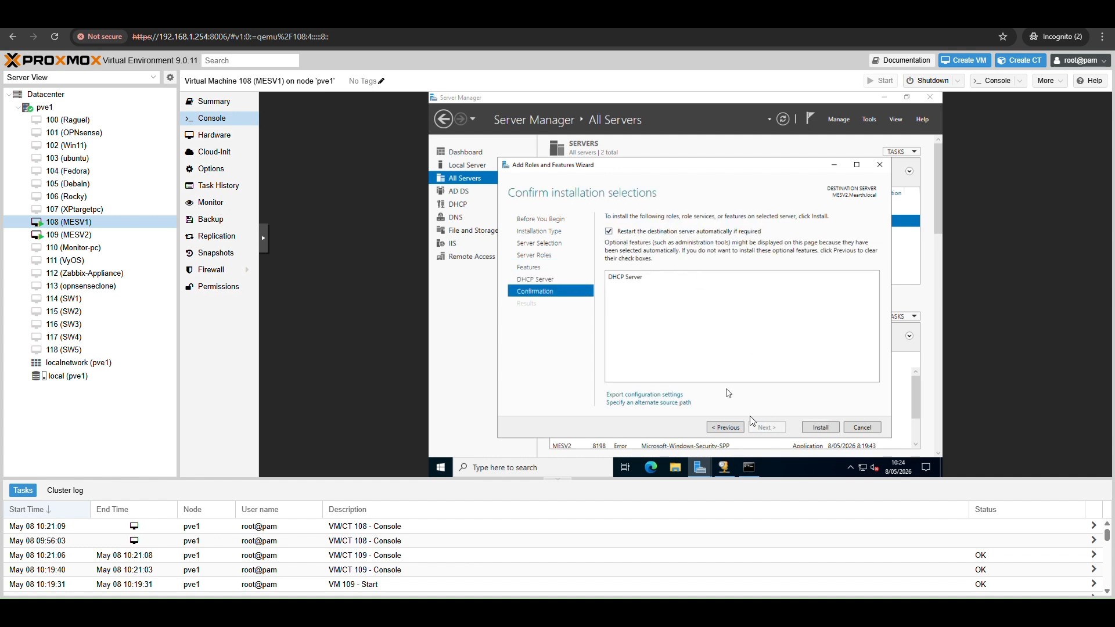
click(821, 435)
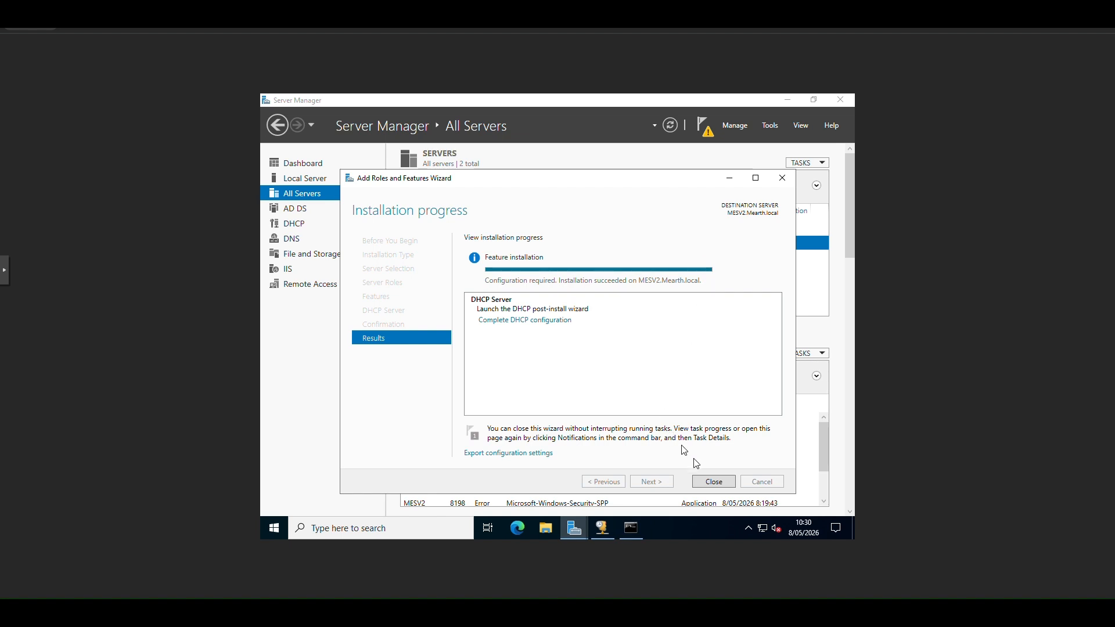
click(714, 482)
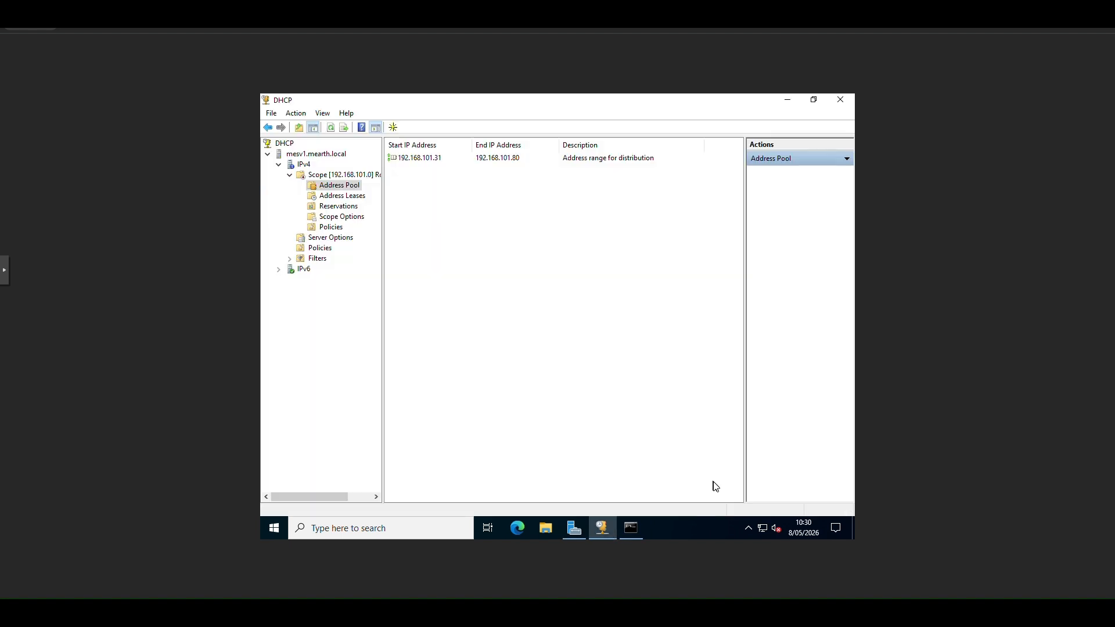
Step: Return to Server Manager and open a new DHCP management console
click(575, 528)
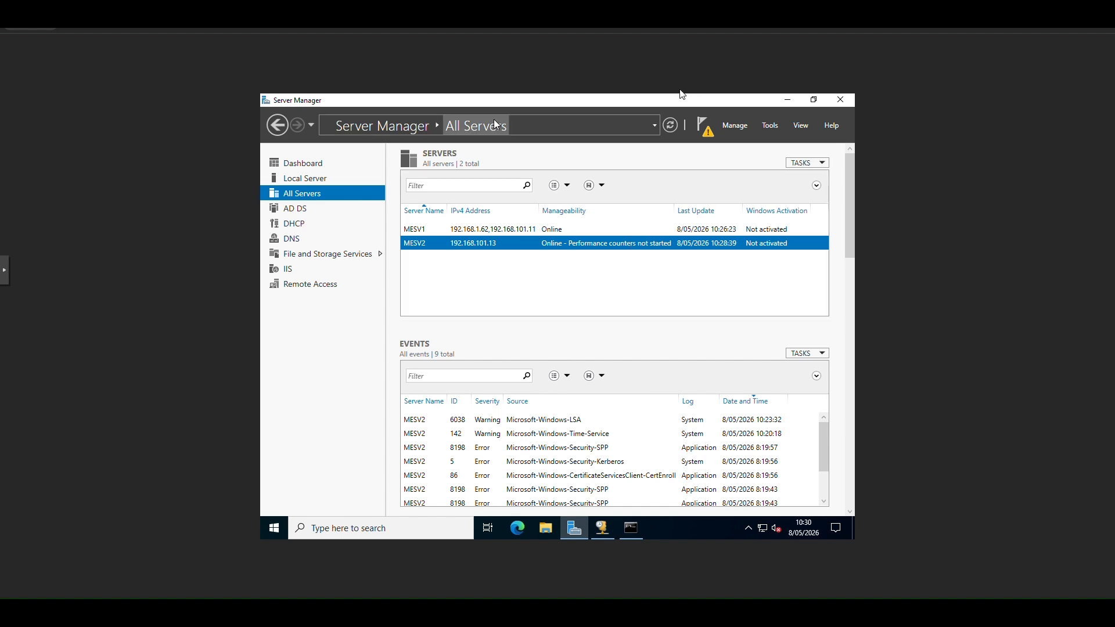
click(770, 125)
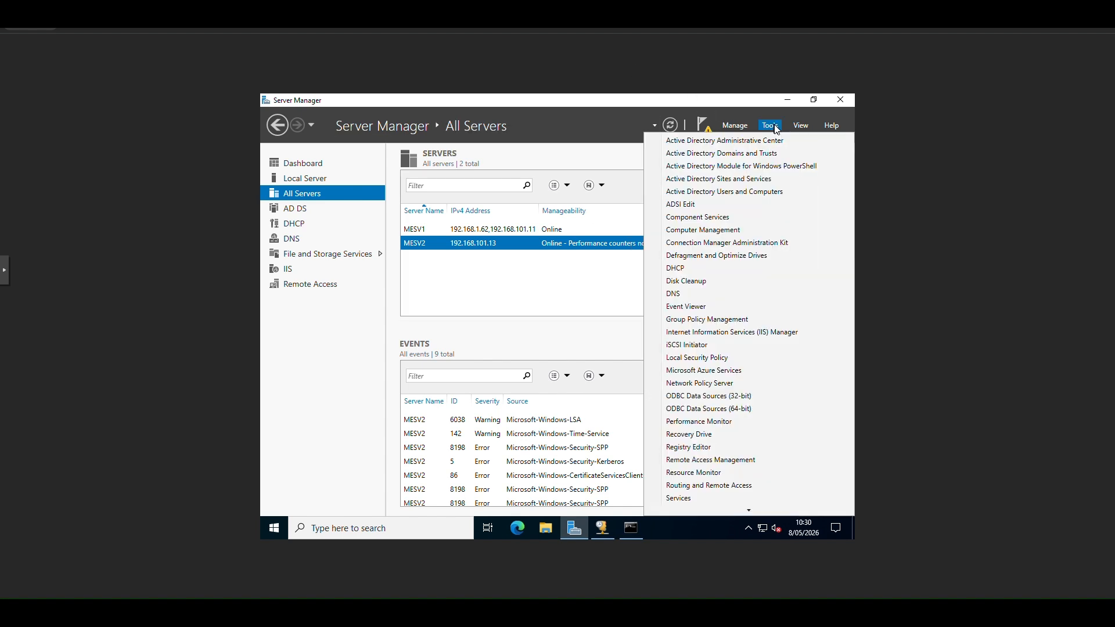
click(690, 269)
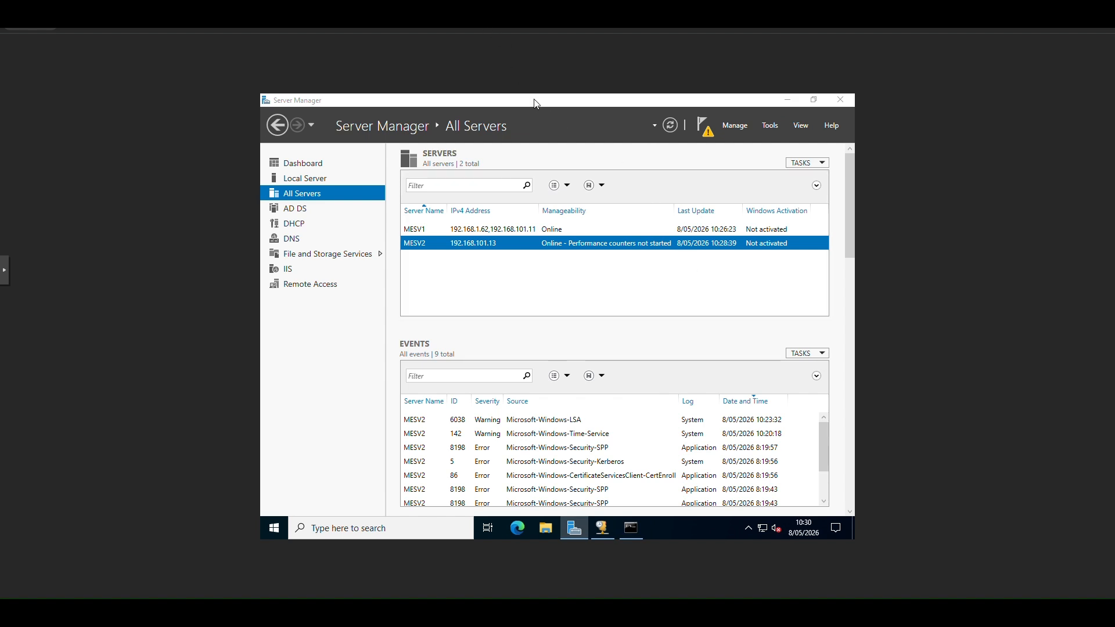
click(651, 152)
click(770, 127)
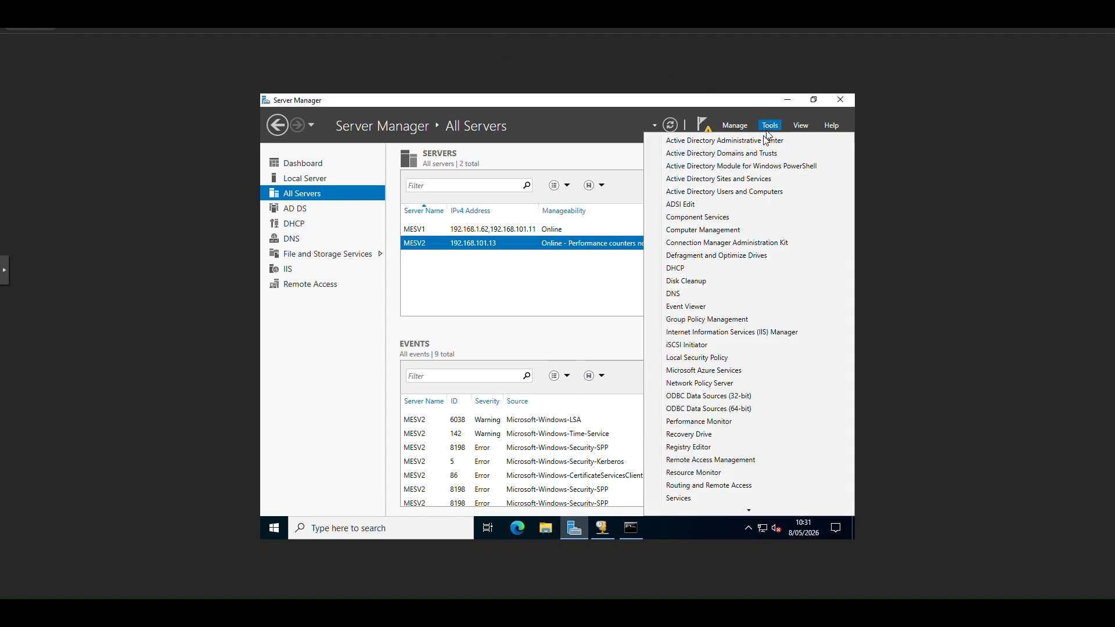
click(689, 270)
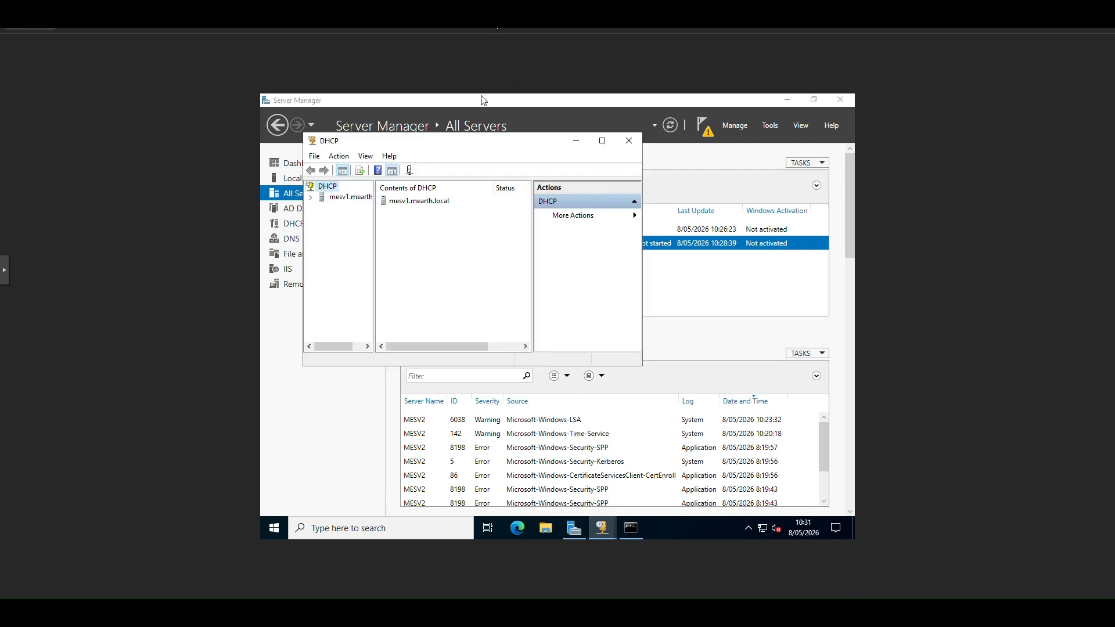
Step: Add the server 192.168.101.13 to the DHCP console
right_click(326, 187)
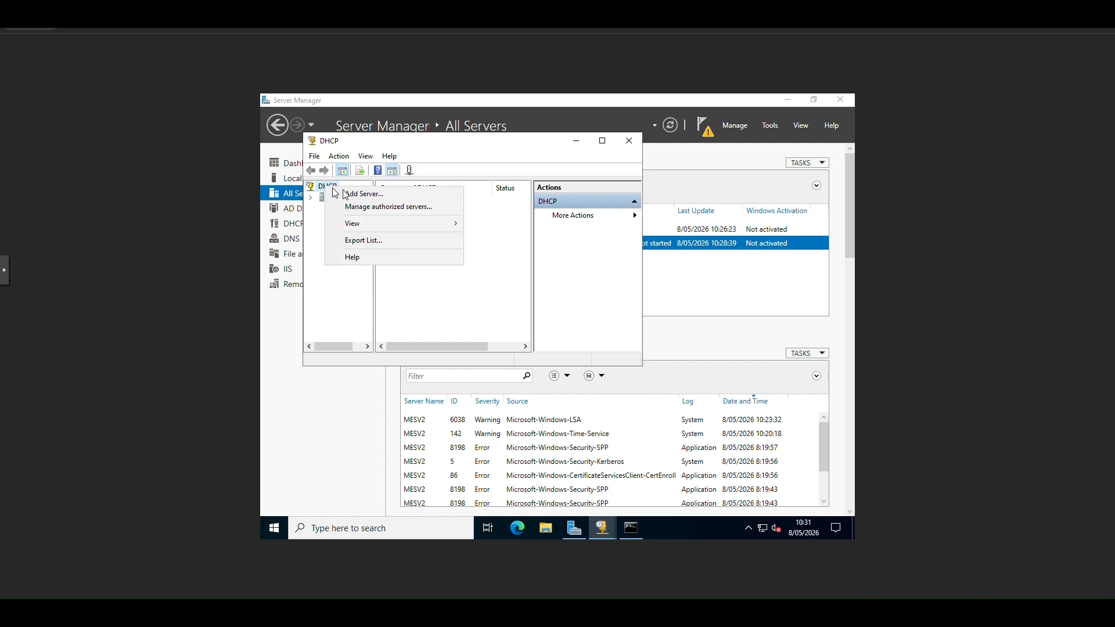
click(380, 194)
click(391, 215)
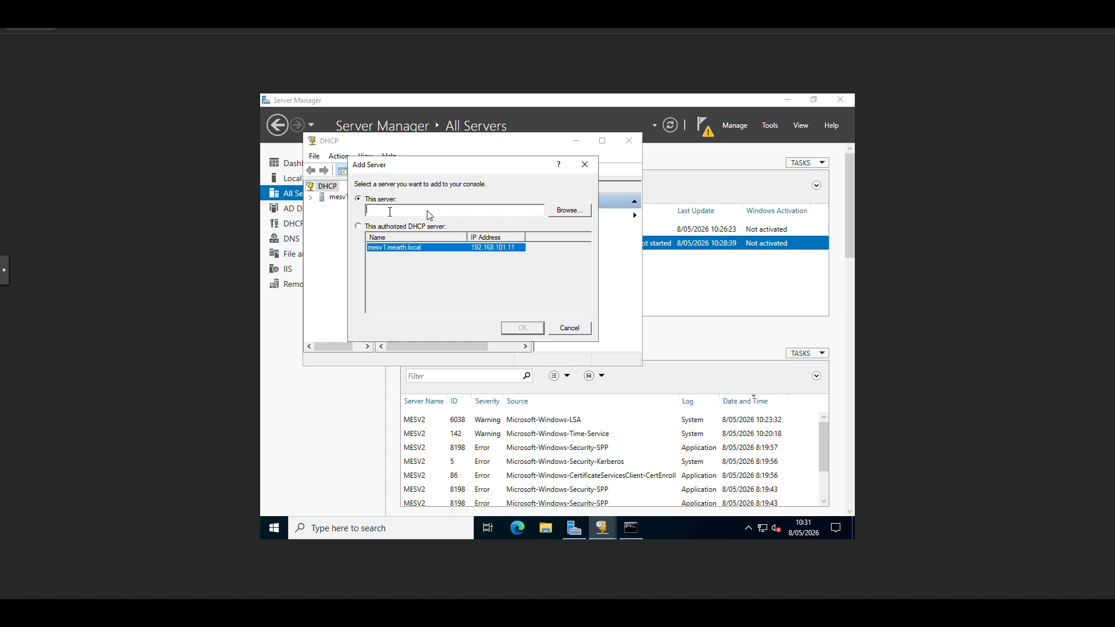
click(562, 211)
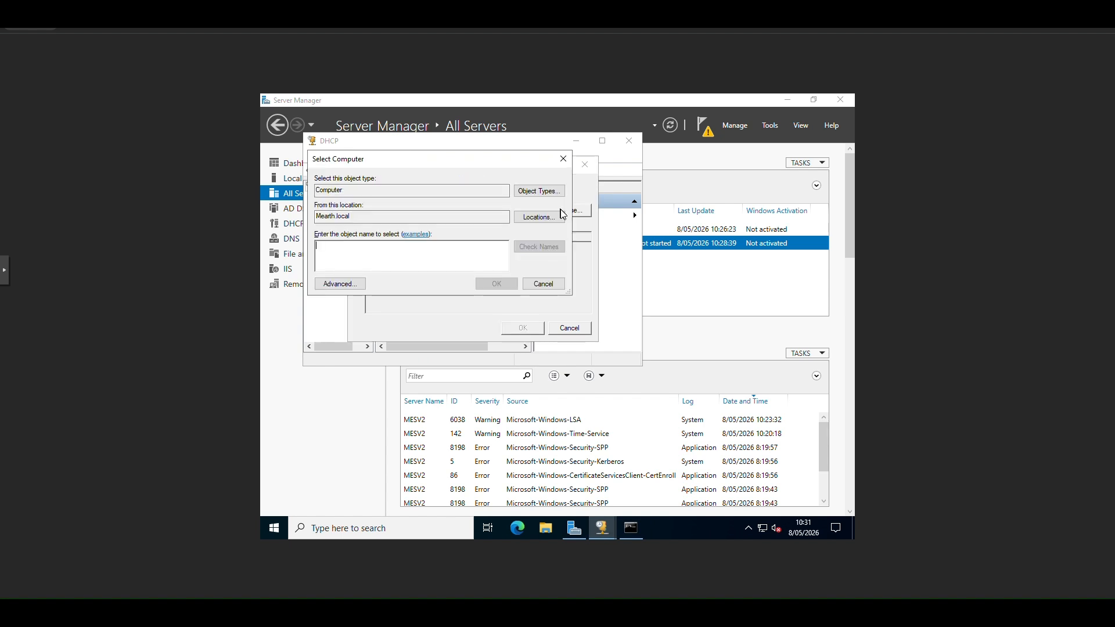
click(563, 158)
click(433, 210)
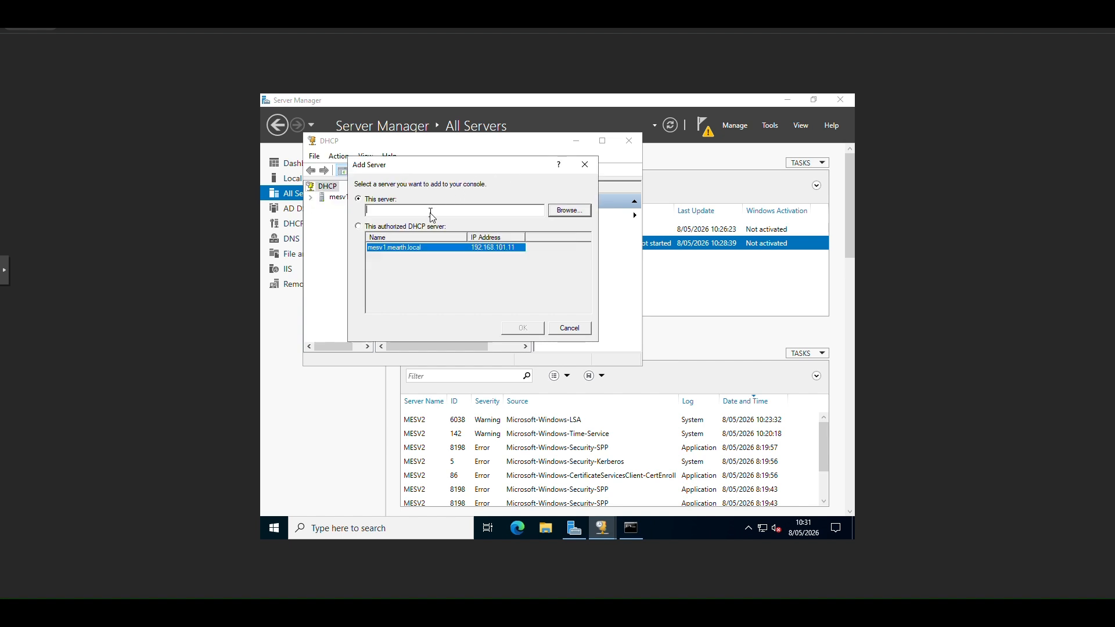
text(192.16)
text(101.13)
click(522, 328)
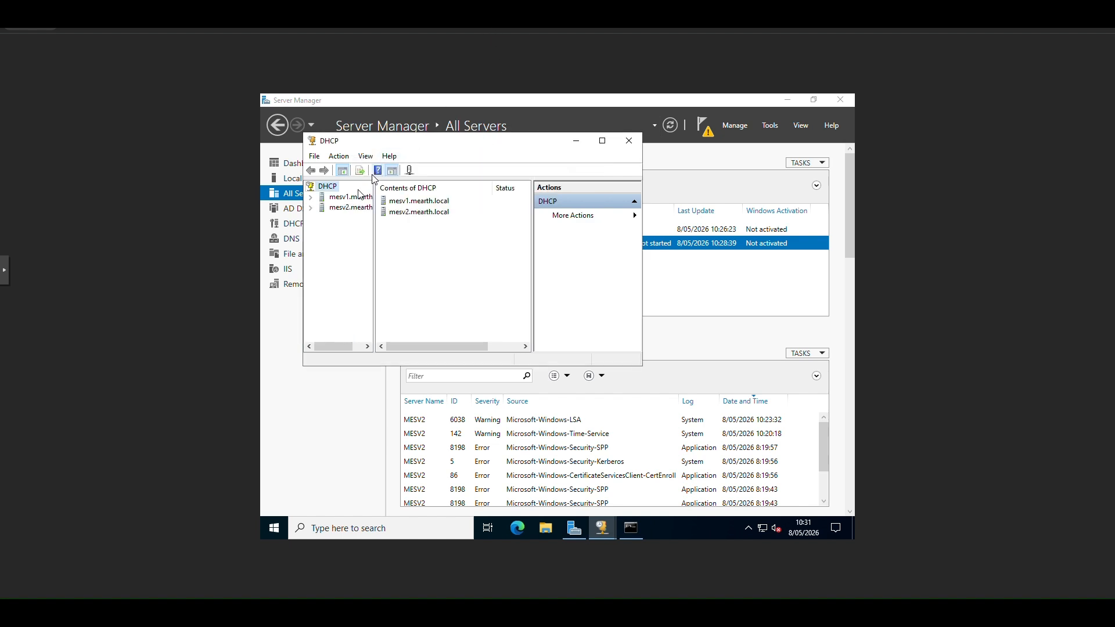
Step: Expand mesv2.mearth.local and its IPv4 node, maximize the DHCP console and widen the server tree
click(311, 207)
click(322, 218)
click(355, 230)
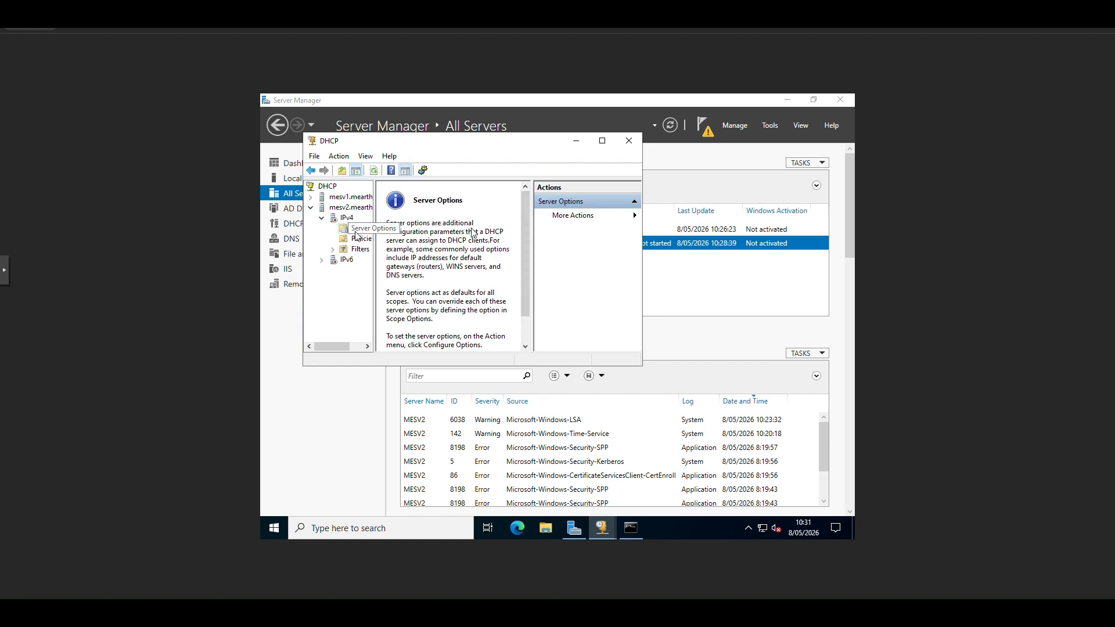
click(602, 141)
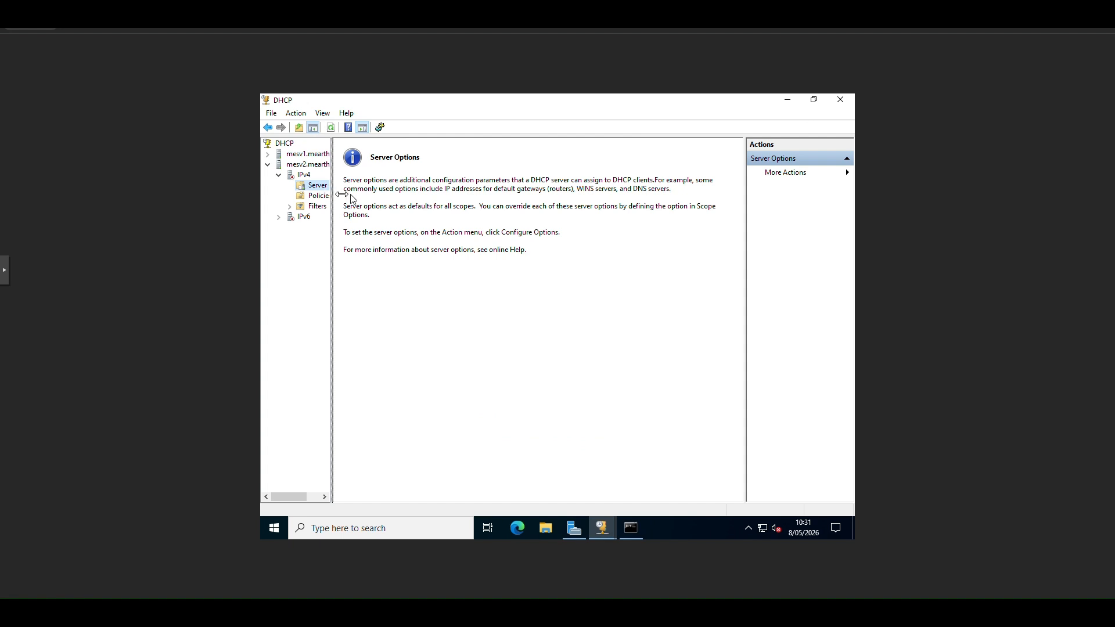
drag(342, 194, 461, 195)
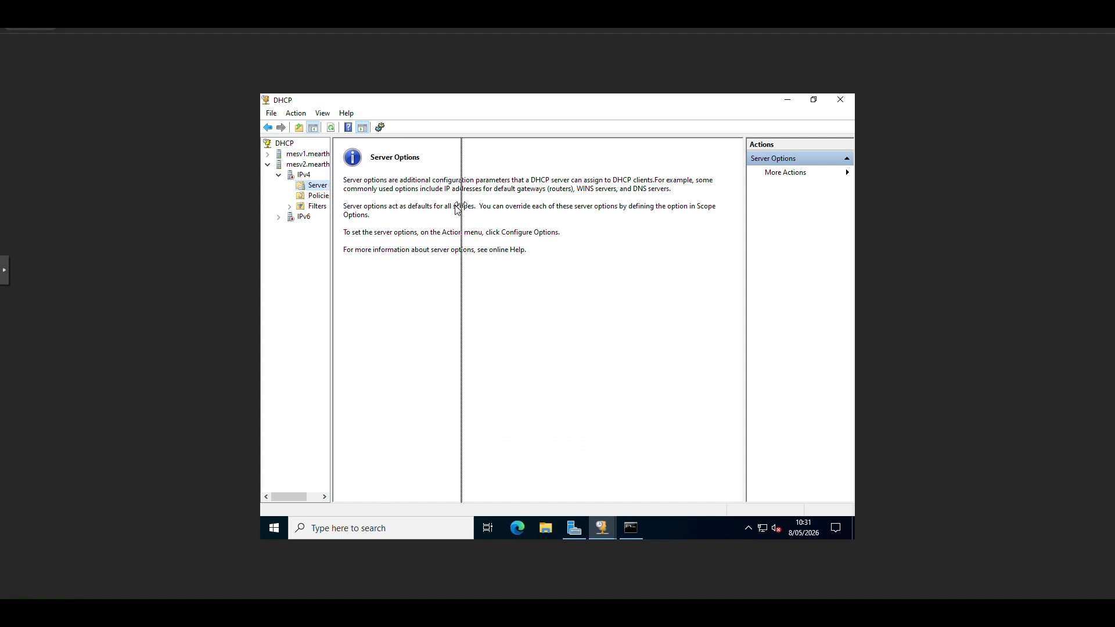
right_click(311, 188)
click(345, 196)
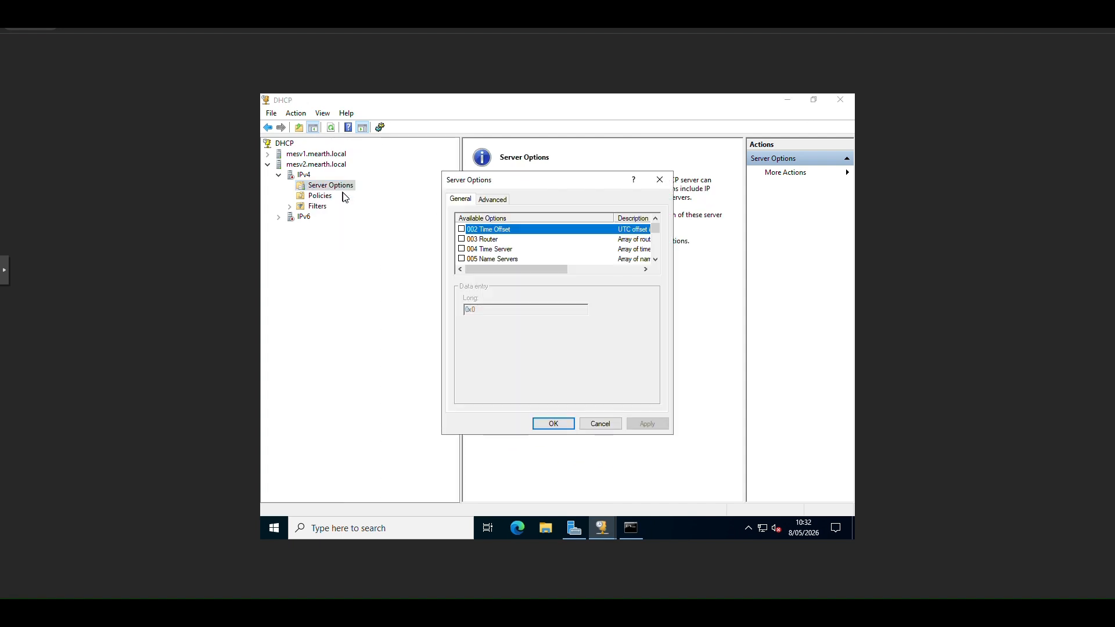
click(660, 179)
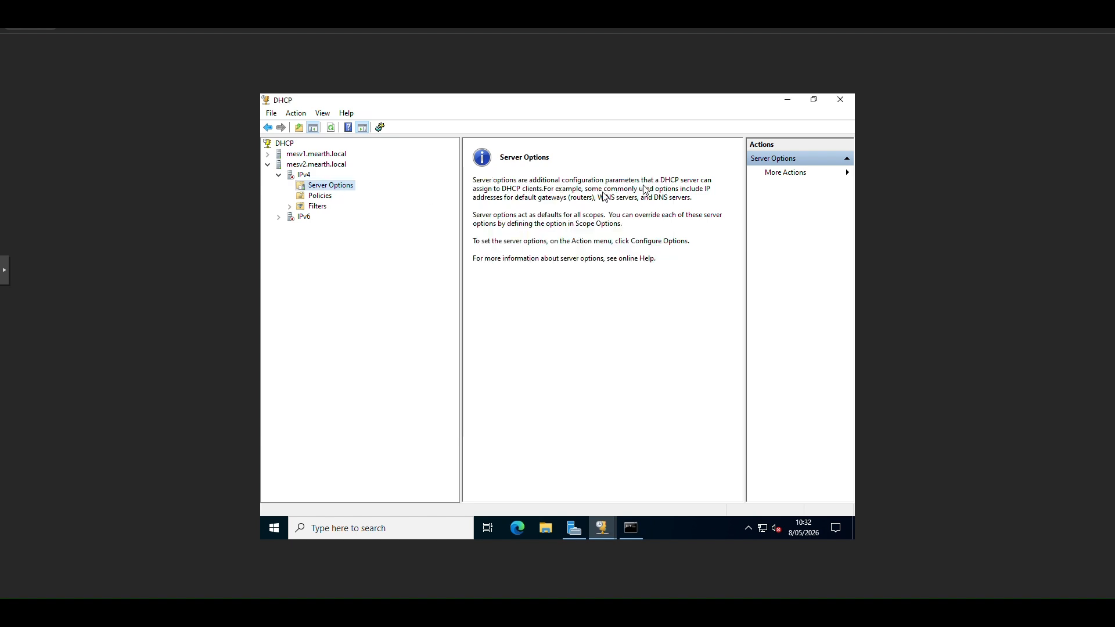
Step: Start a new IPv4 scope on mesv2.mearth.local and name it Gondor_scope
right_click(297, 176)
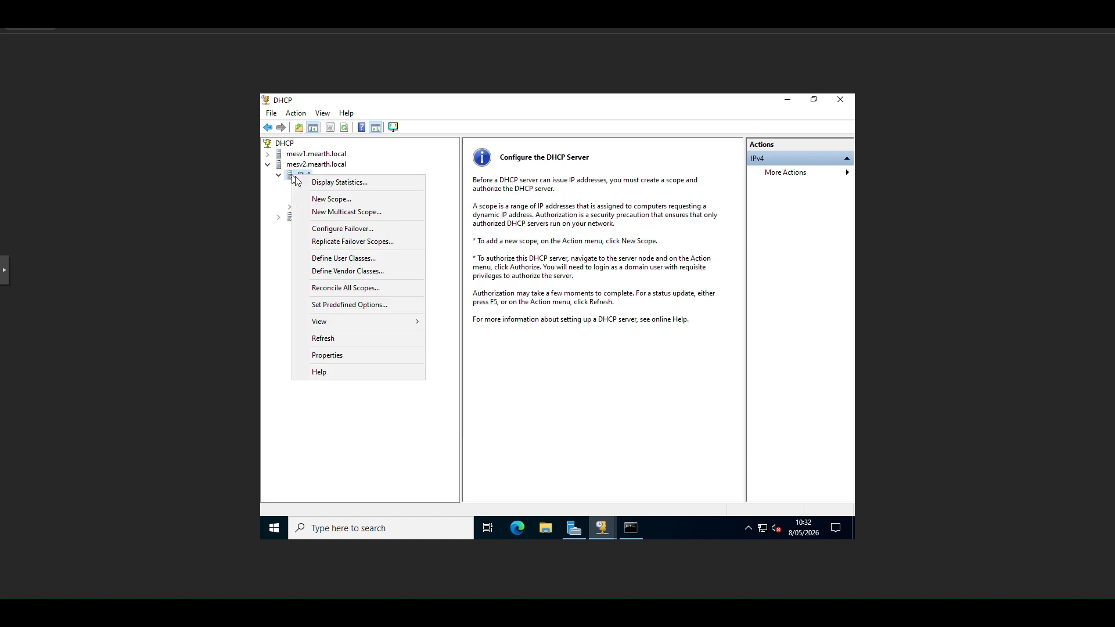
click(342, 199)
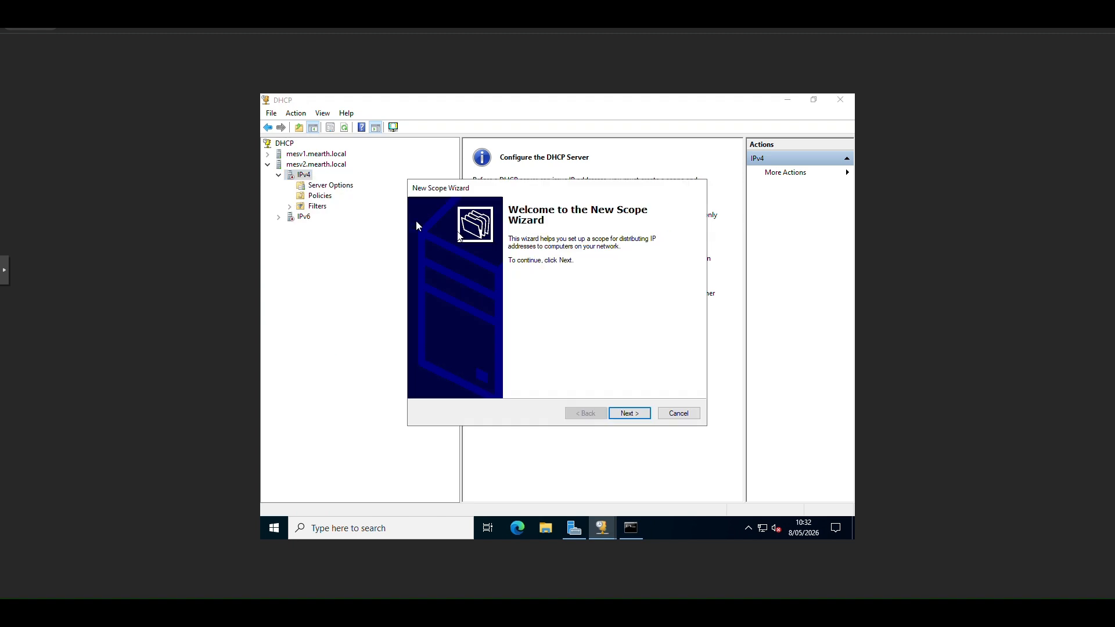
click(644, 414)
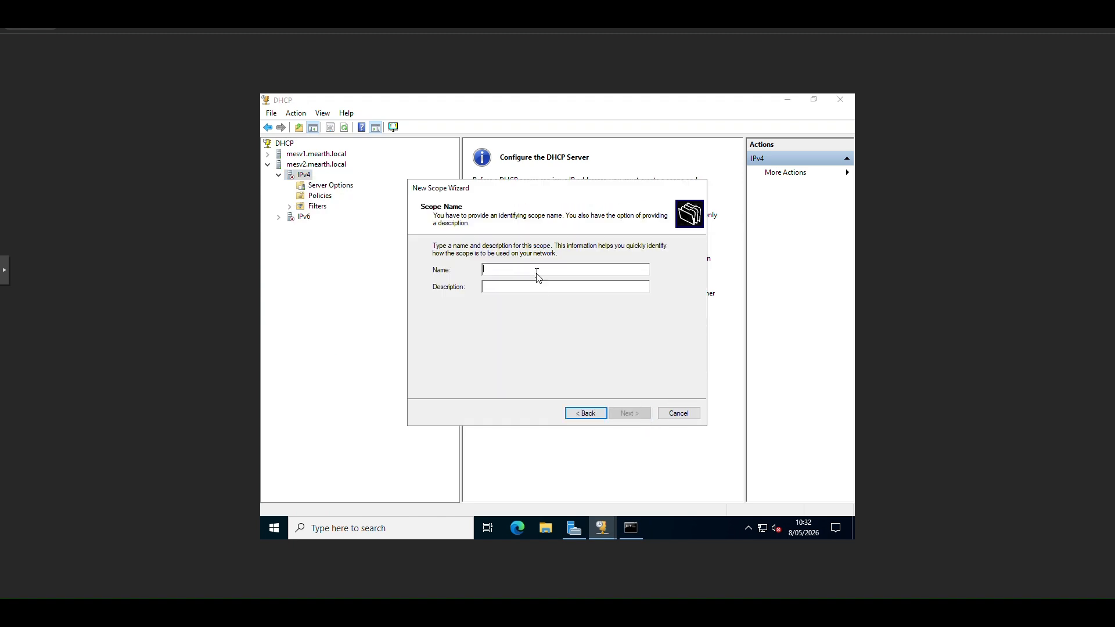
text(G)
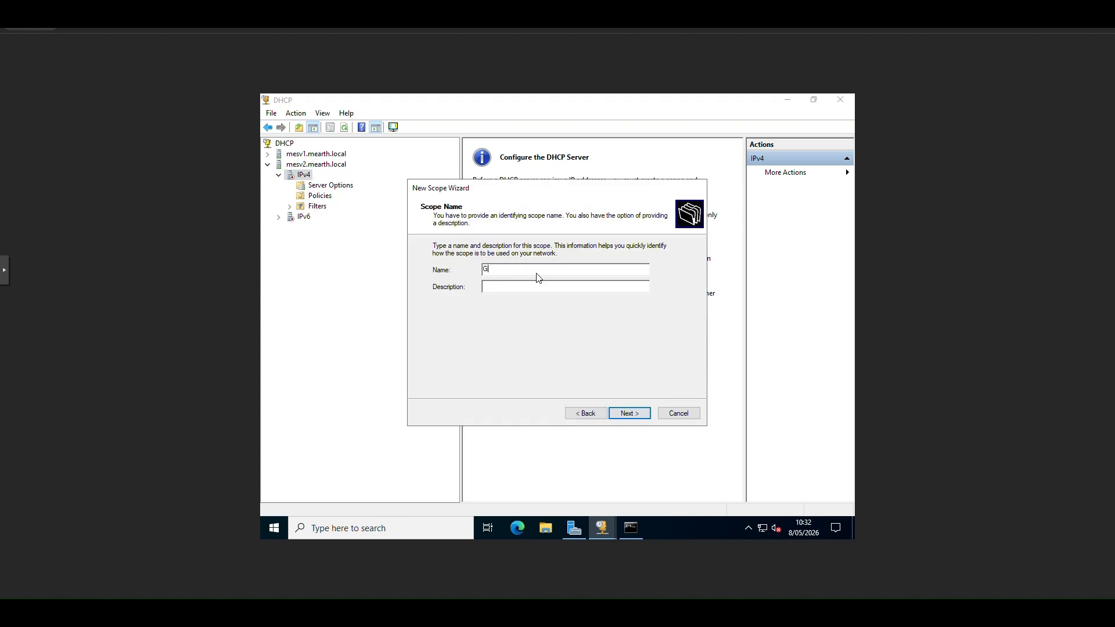
text(ondor_scope)
click(635, 413)
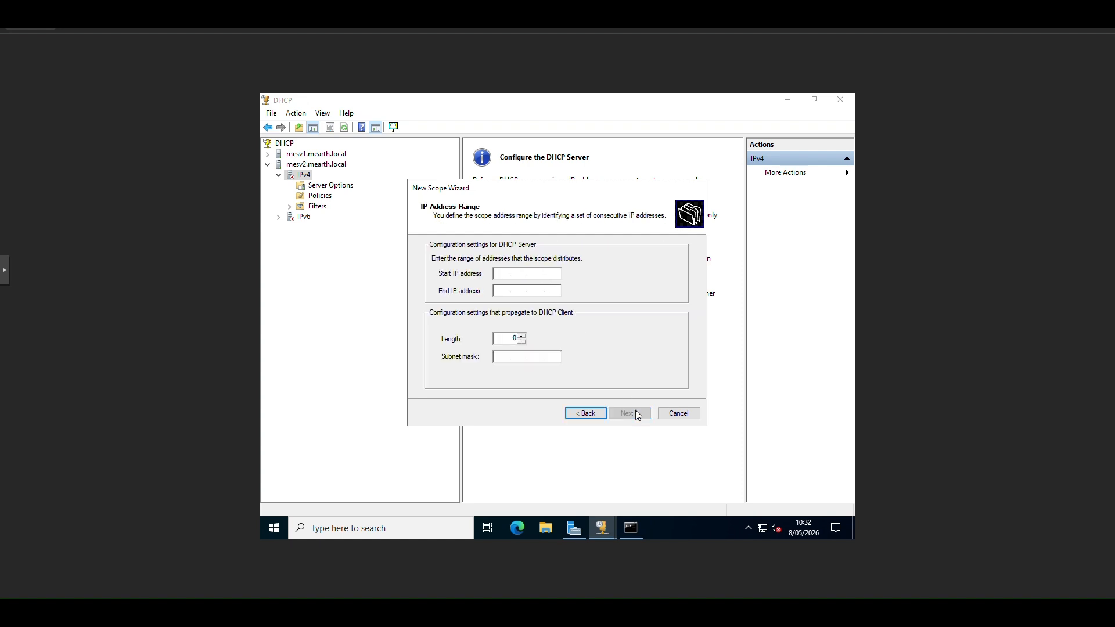
Step: Set the scope's address range from 192.168.101.81 to 192.168.101.130, keeping the 24-bit subnet mask
text(192 . 168 . 101 . 81)
click(500, 291)
text(192 . 1)
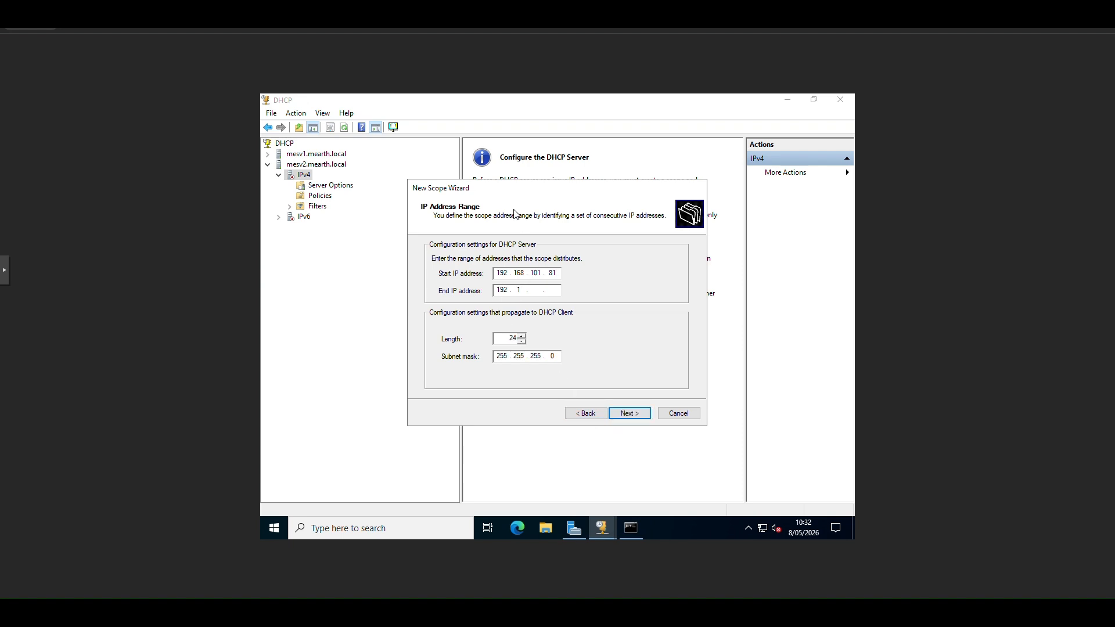
text(68 . 101 . 130)
click(639, 415)
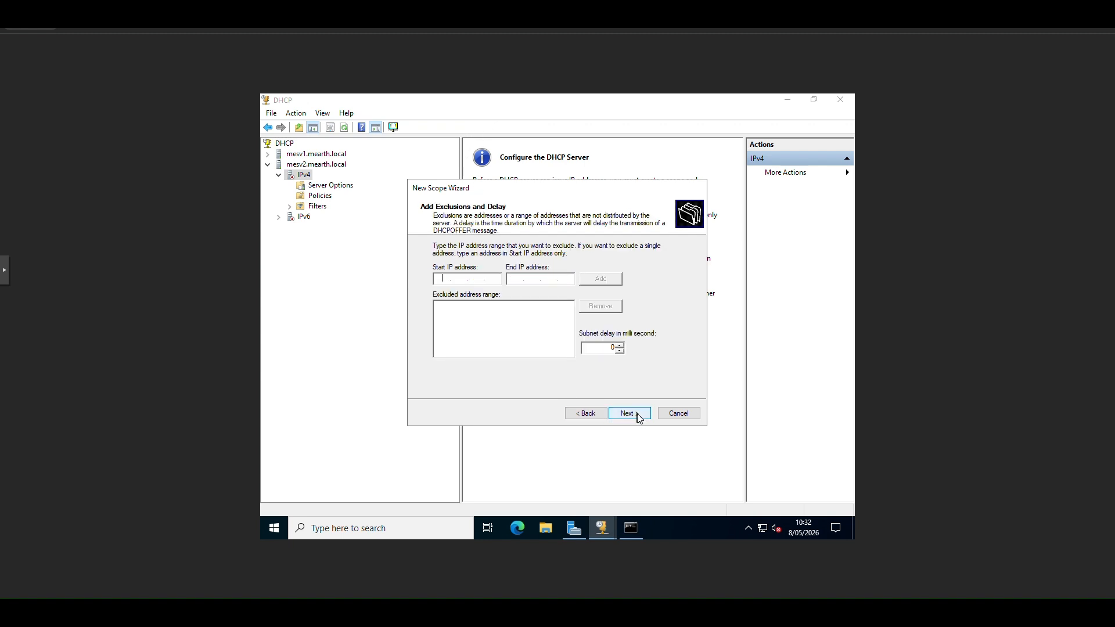
Step: Keep the default exclusions and lease duration for the mesv2 scope, and choose to configure its DHCP options now
click(639, 415)
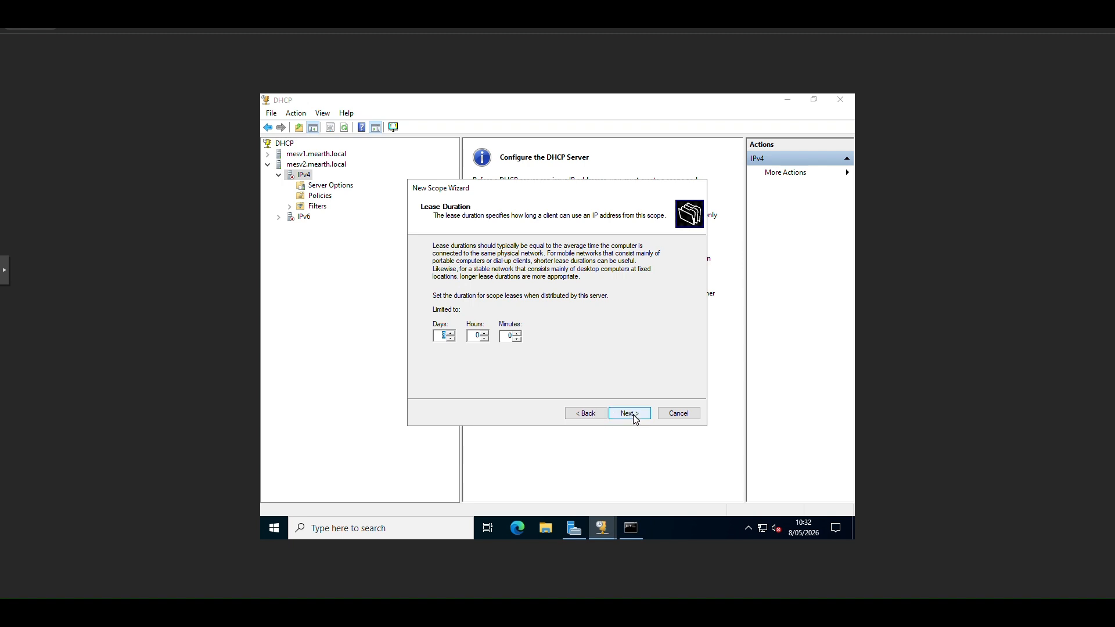
click(635, 418)
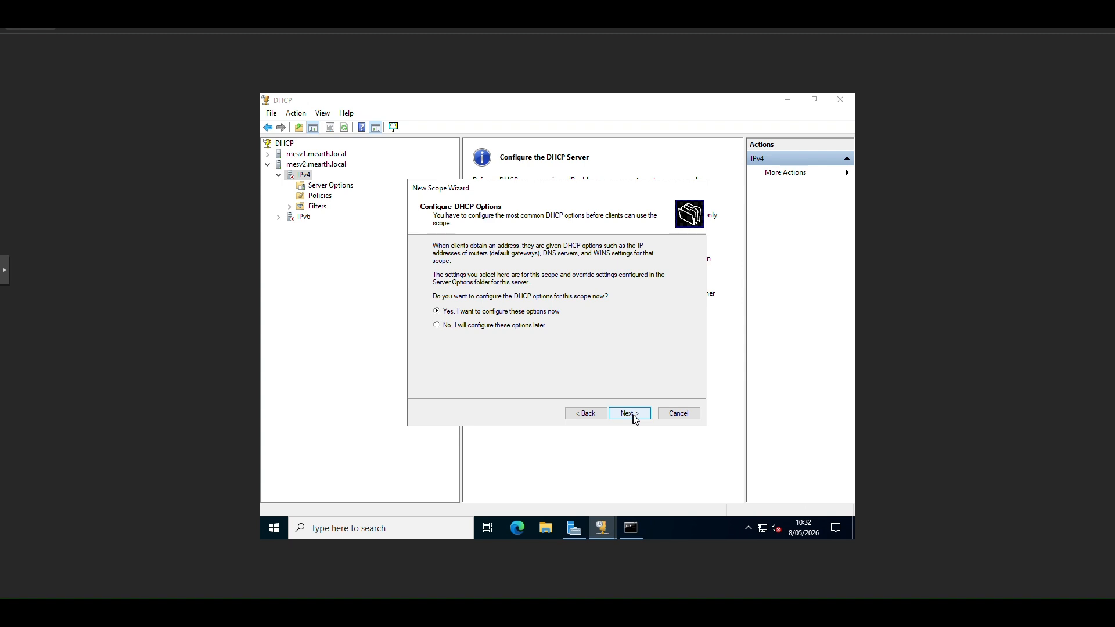
click(635, 418)
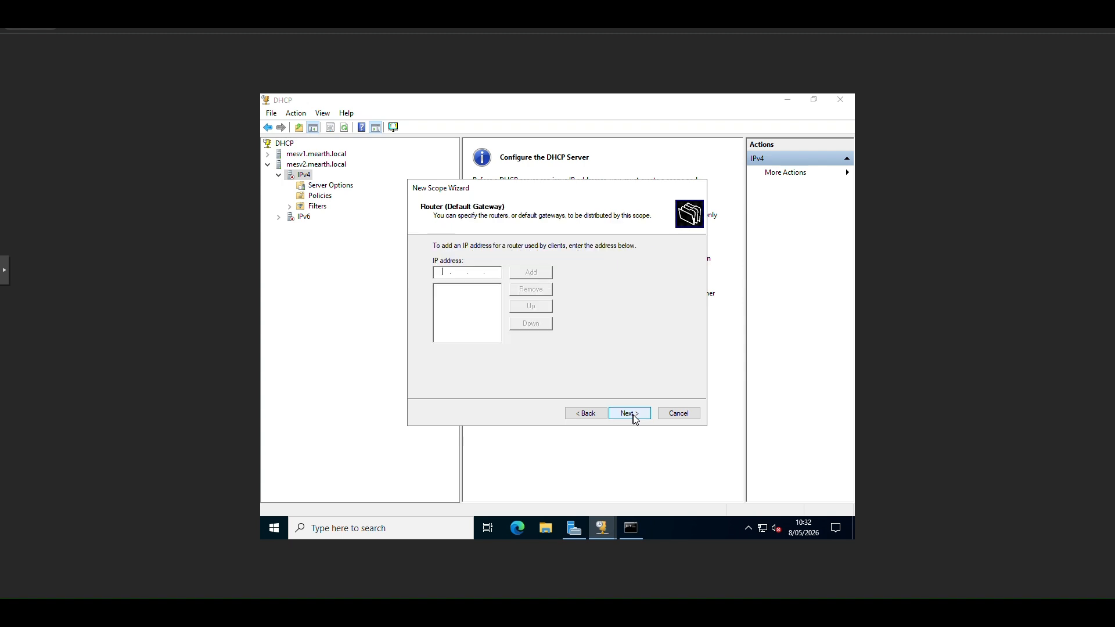
Step: Add 192.168.101.13 as the router (default gateway) for the mesv2 scope
text(192.168.)
text(101 . 13)
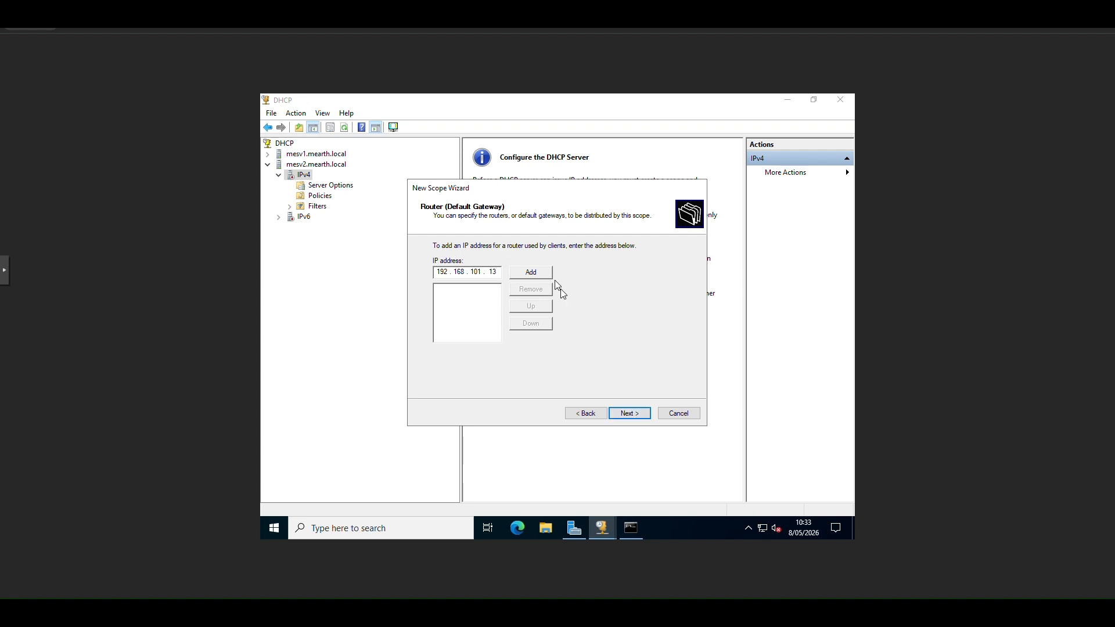
click(537, 276)
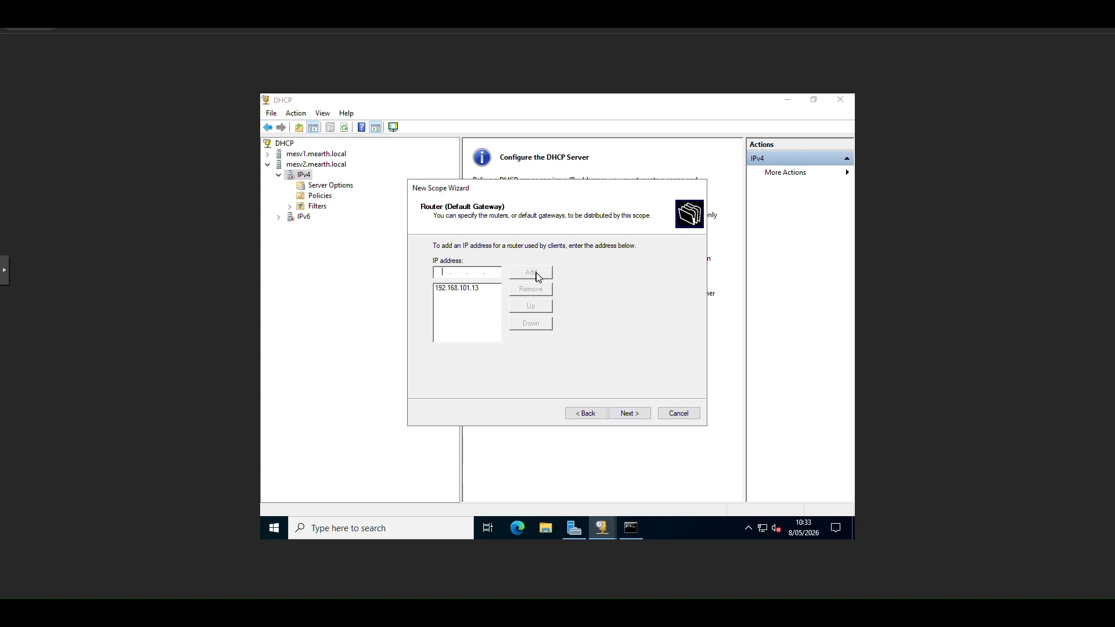
Step: Keep the default domain name, DNS and WINS settings for the mesv2 scope, choose not to activate it now, and finish the wizard
click(629, 414)
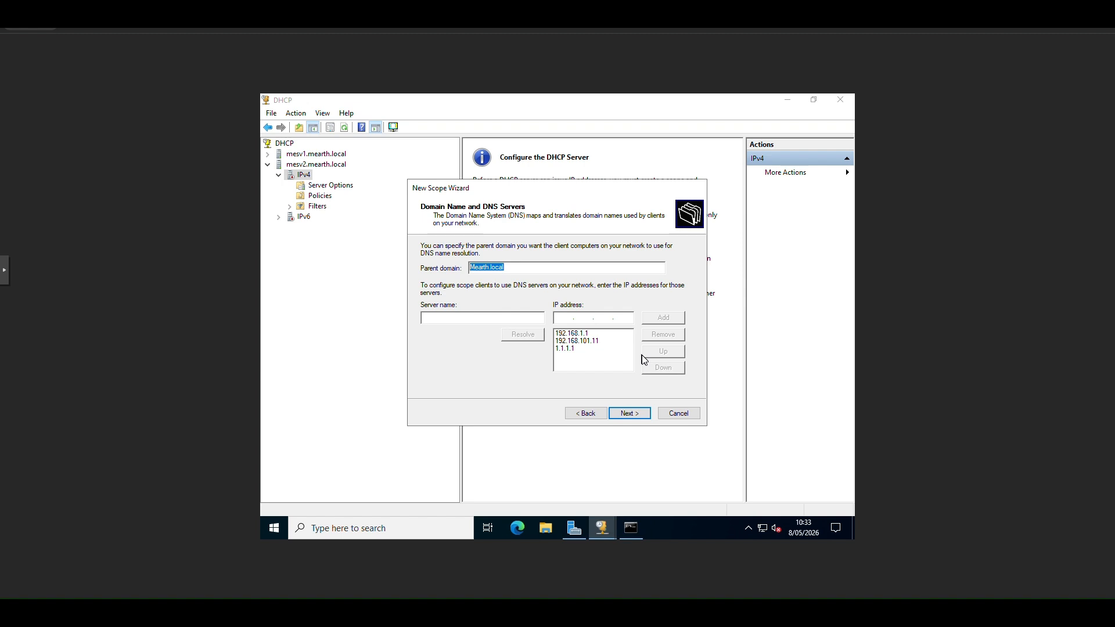
click(633, 414)
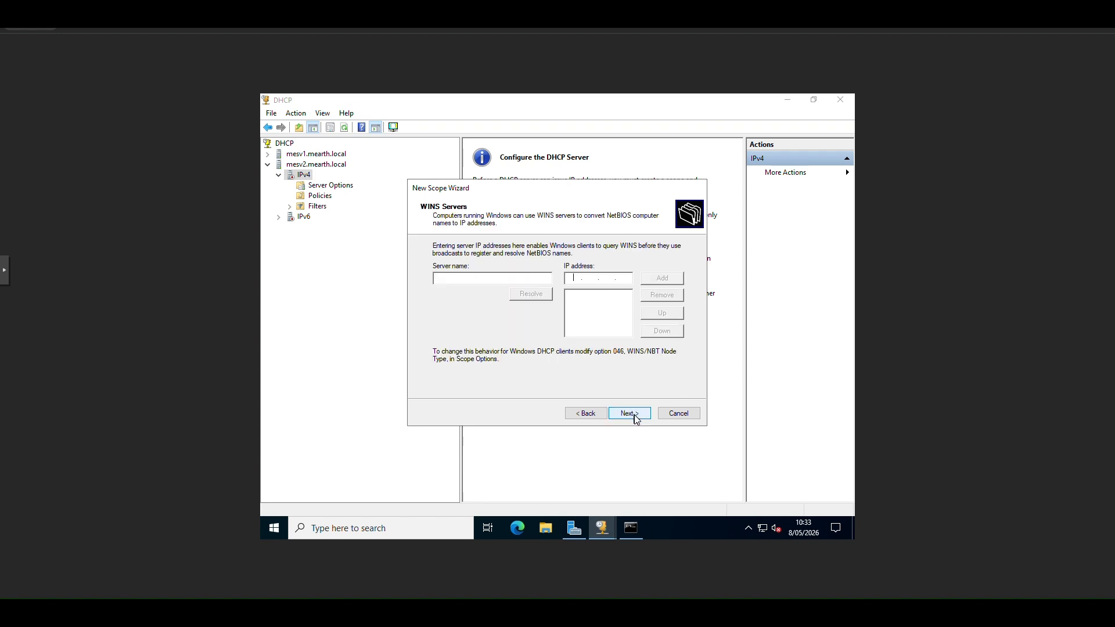
click(635, 417)
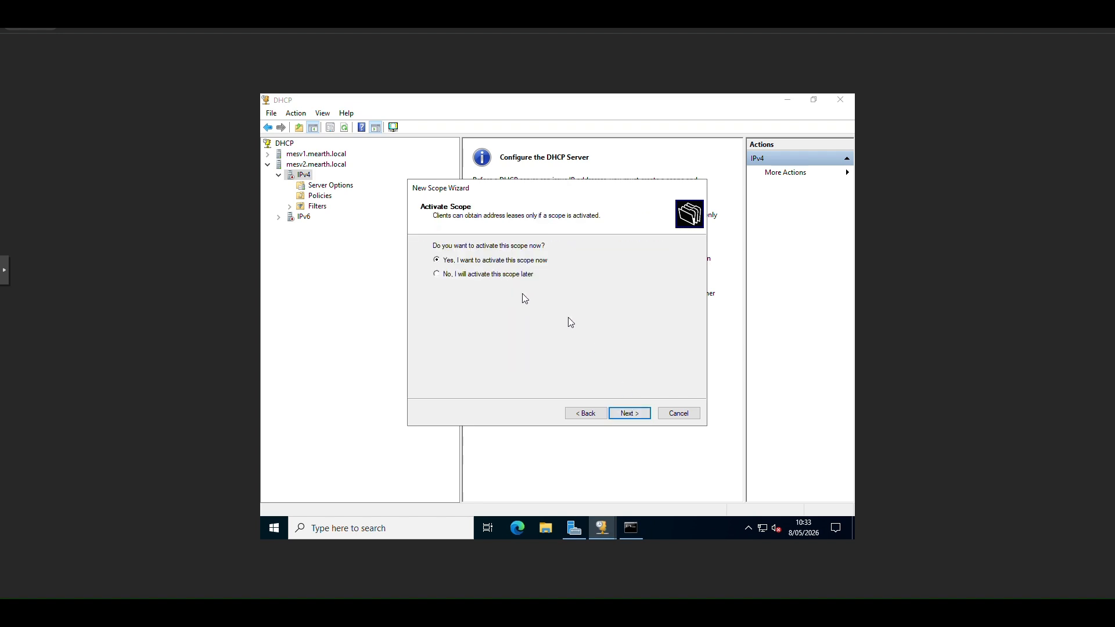
click(495, 274)
click(639, 412)
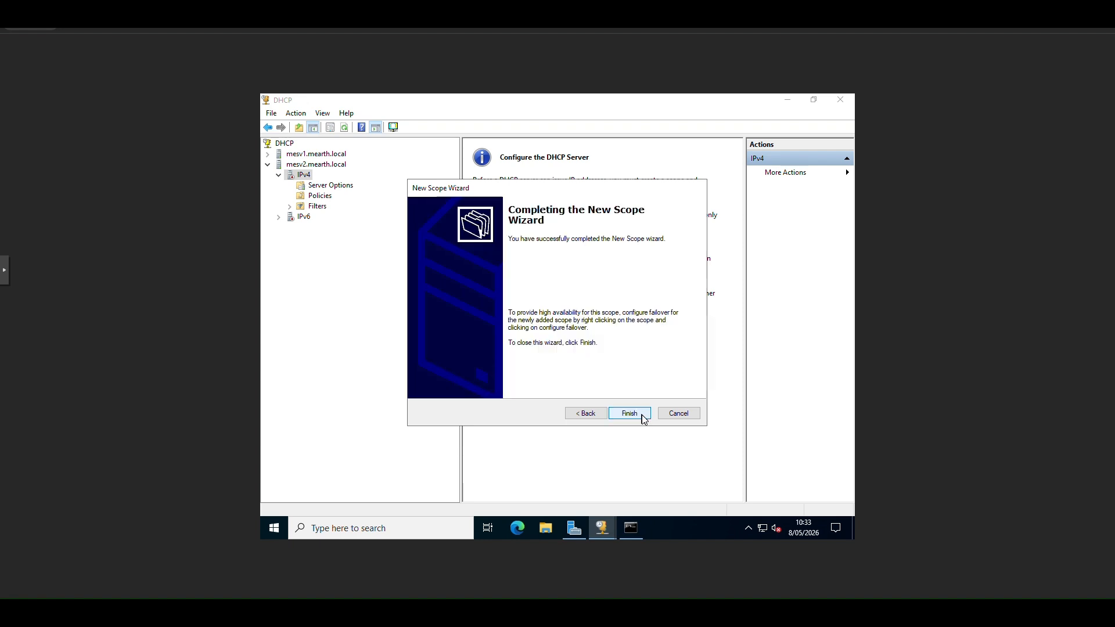
click(642, 416)
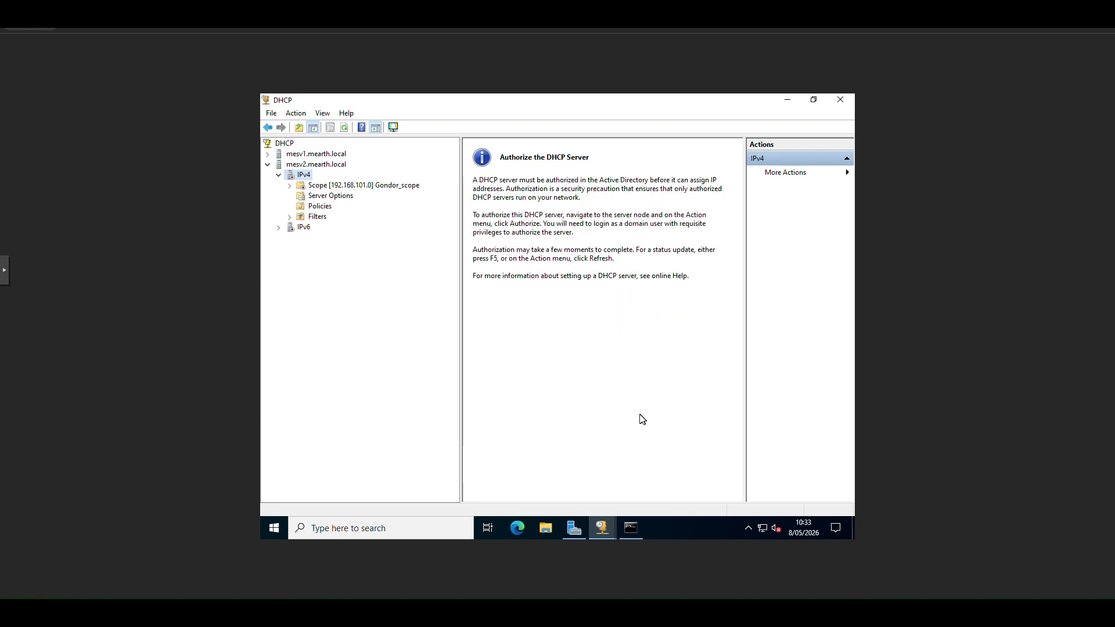
Step: Activate Rohan_scope under the IPv4 node of mesv1.mearth.local
click(268, 154)
click(279, 164)
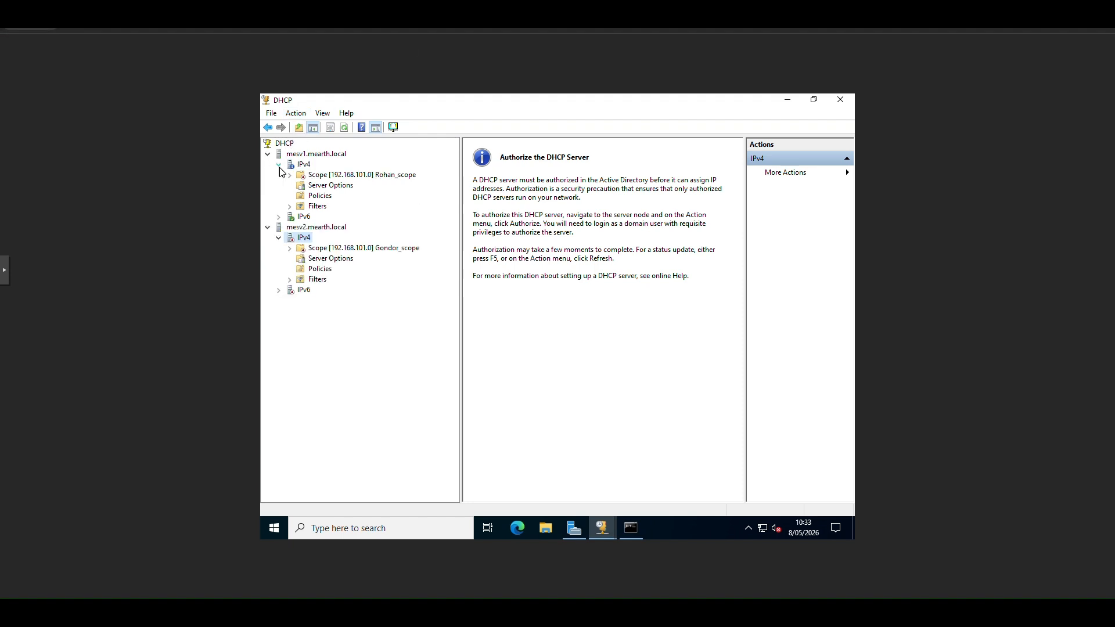
right_click(313, 176)
double_click(308, 176)
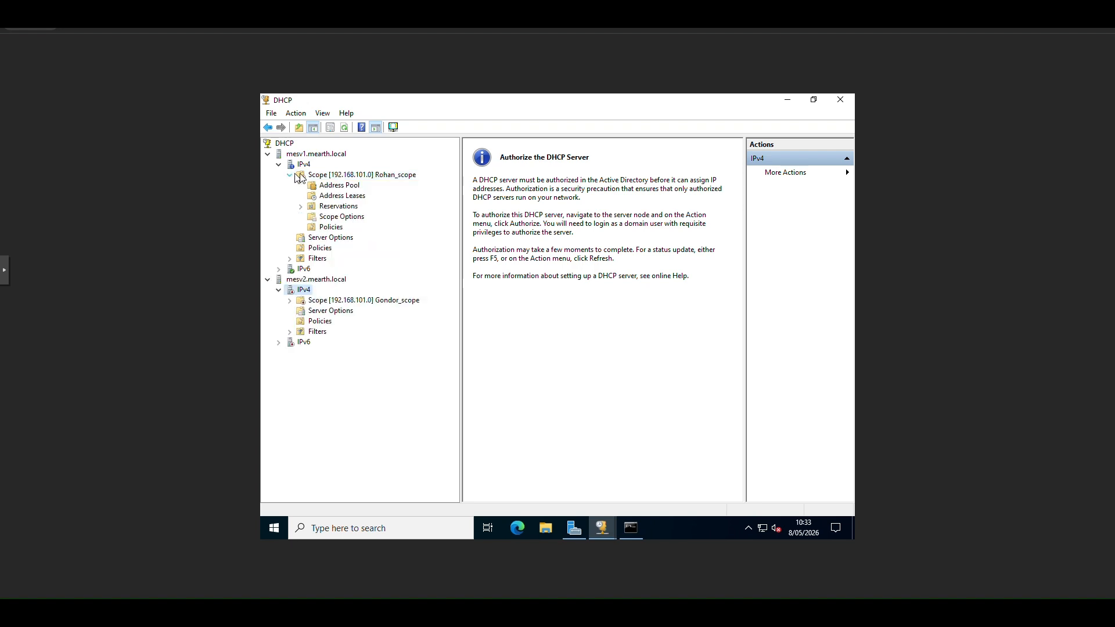
right_click(309, 177)
mouse_move(369, 199)
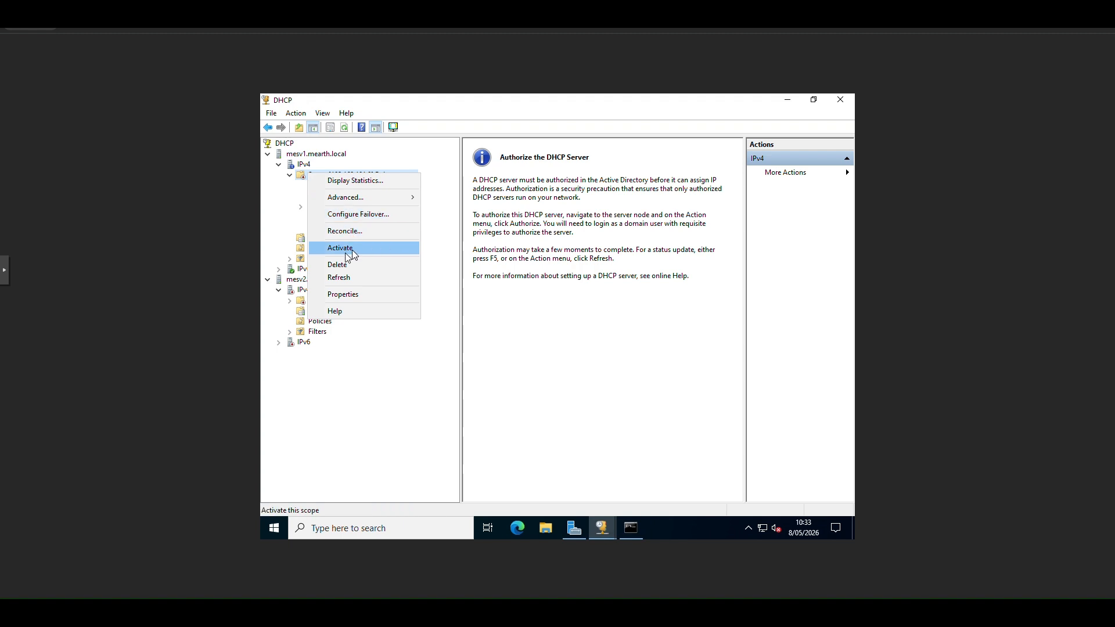
click(328, 386)
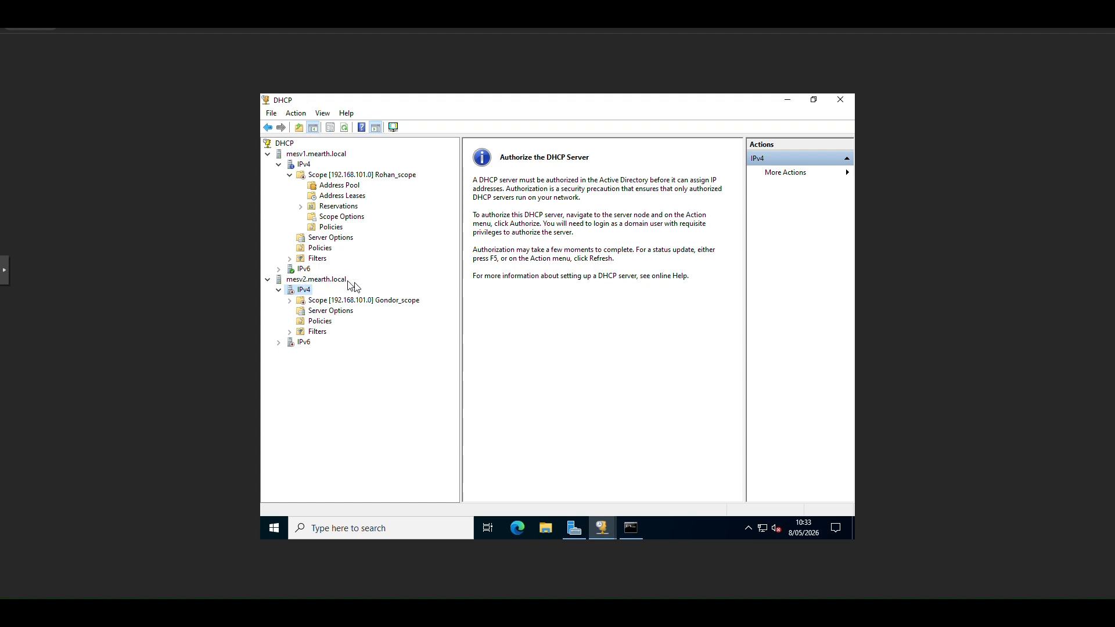
right_click(323, 178)
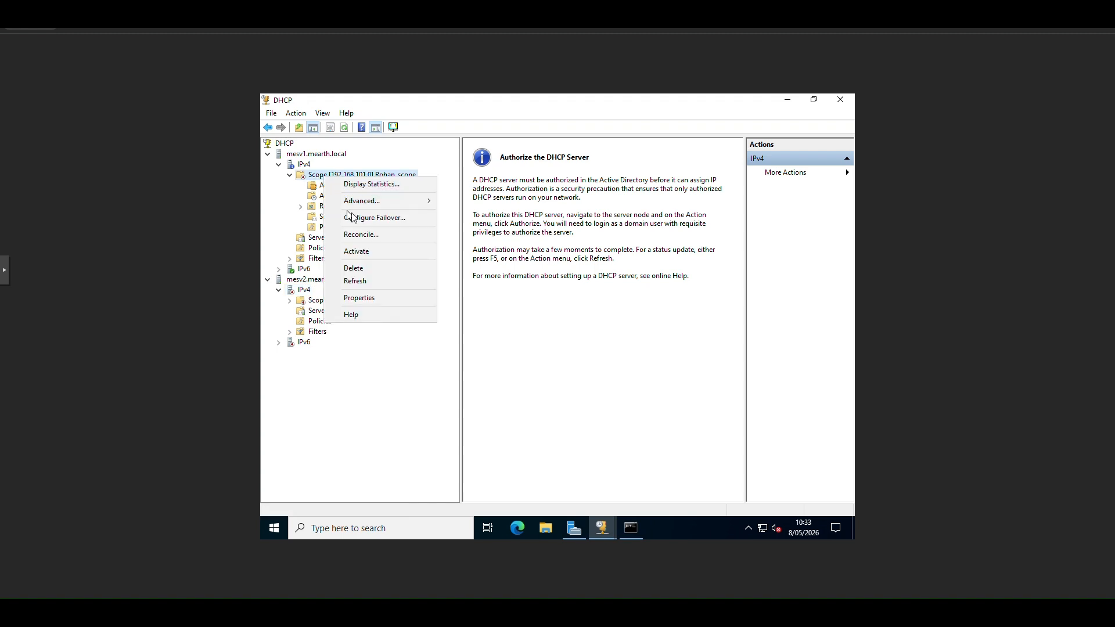
click(360, 250)
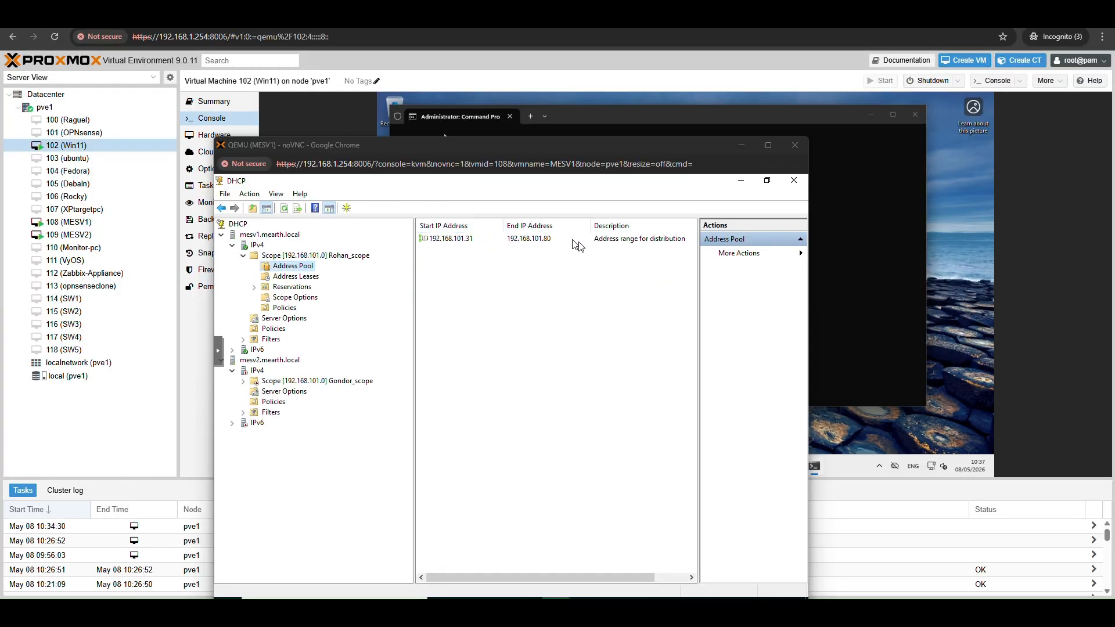
Step: Switch to the Win11 virtual machine's Command Prompt and display its full IP configuration to check the DHCP lease
click(869, 293)
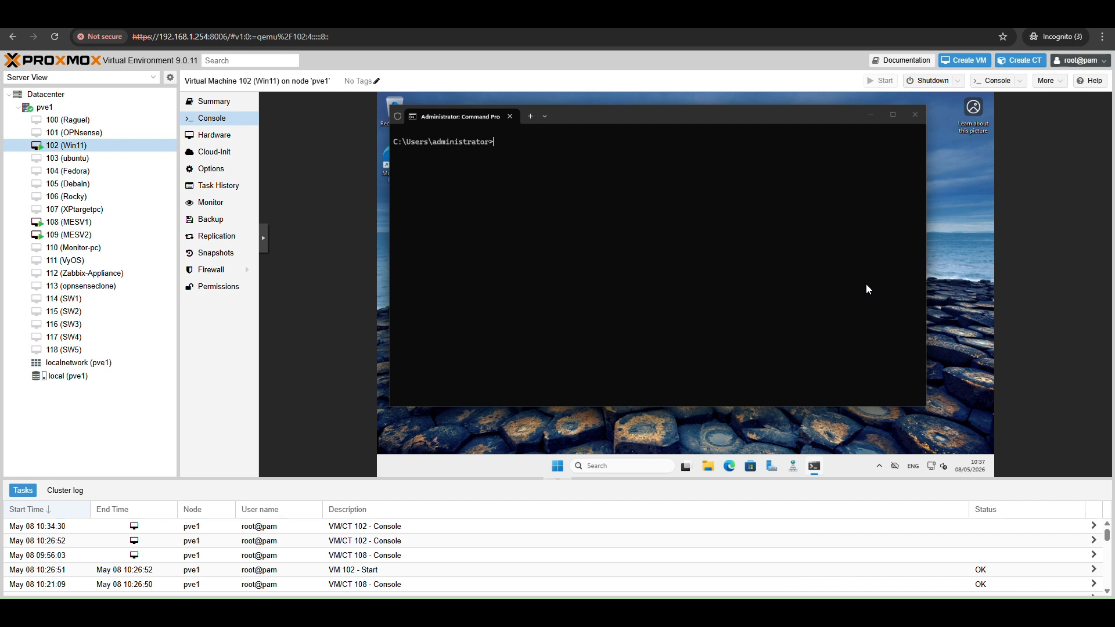
text(cls)
key(Up)
key(Return)
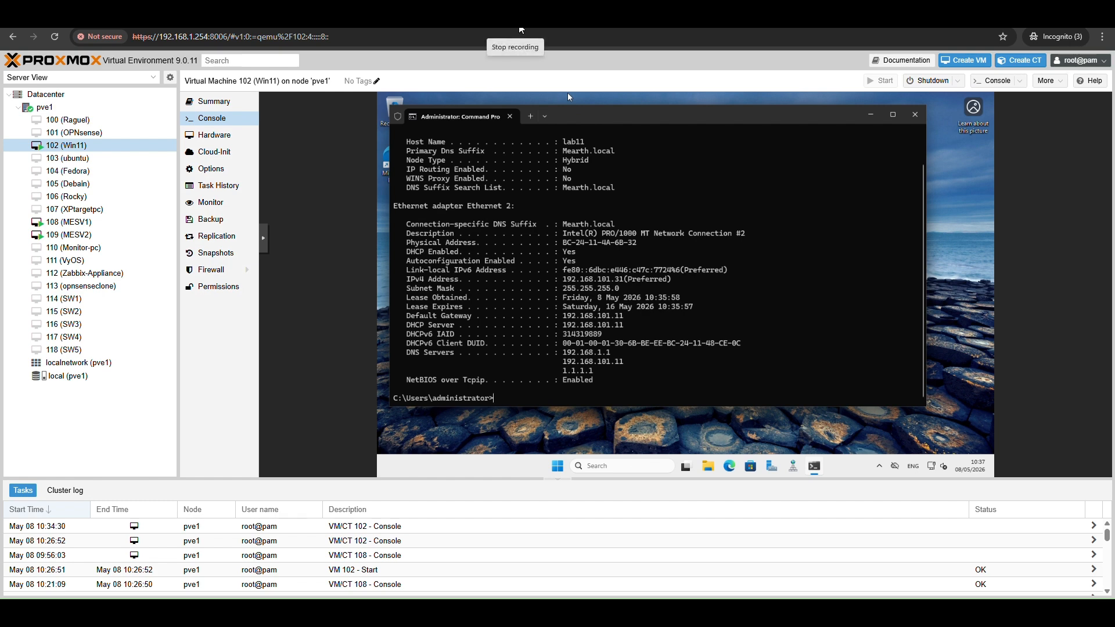
click(521, 31)
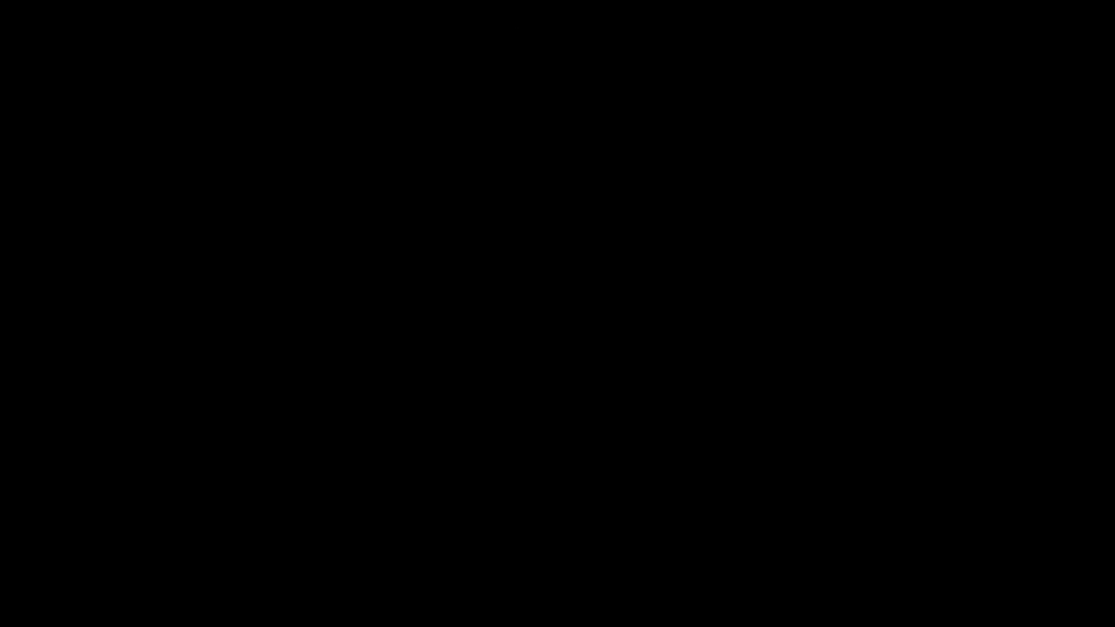